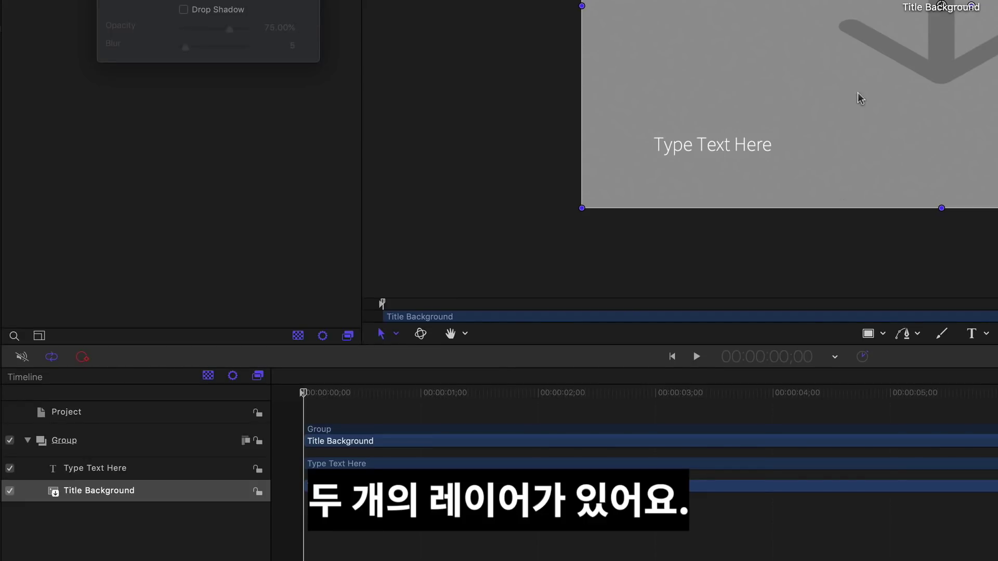
Select the Title Background layer and set the canvas zoom to Fit.
left_click(125, 468)
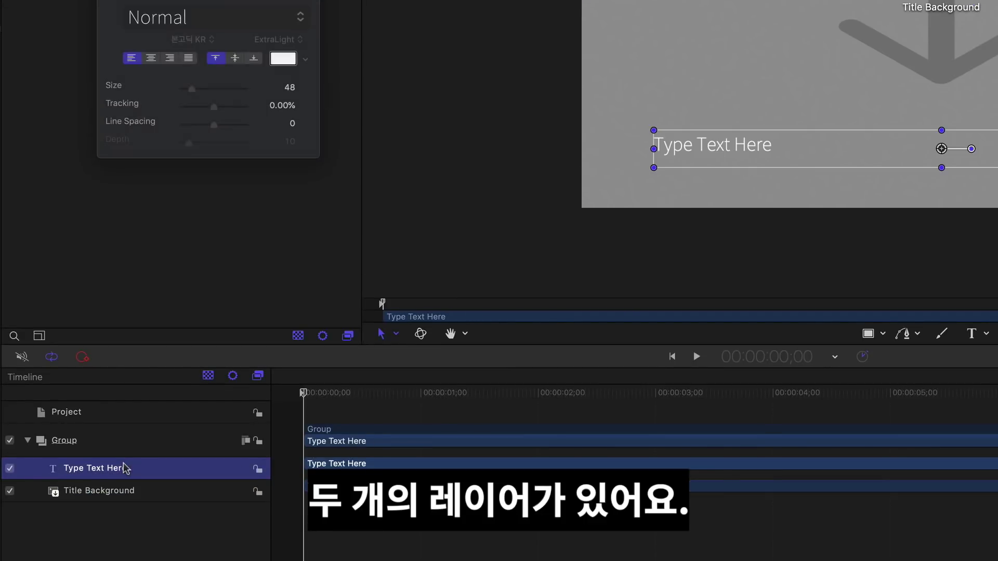
left_click(130, 497)
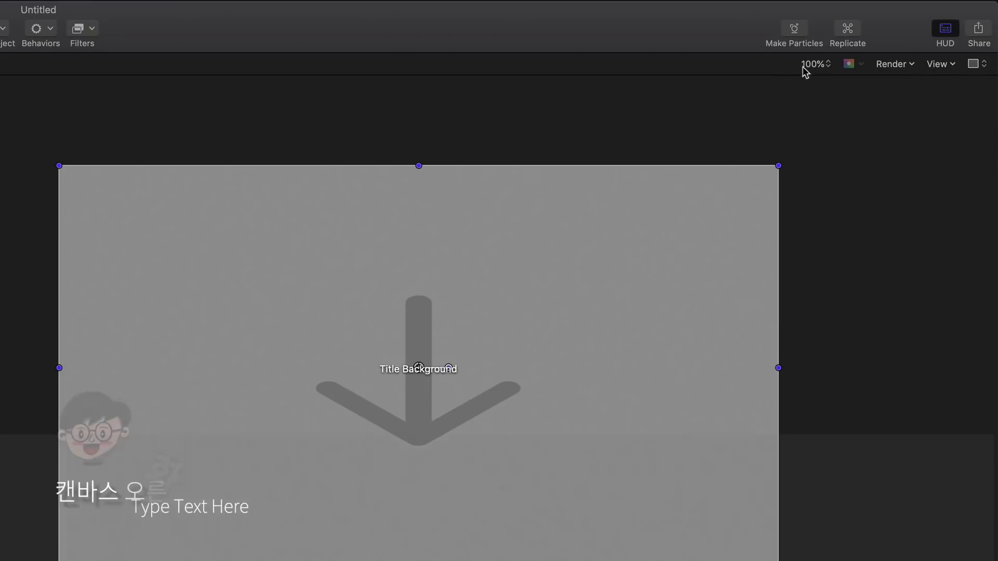
left_click(802, 65)
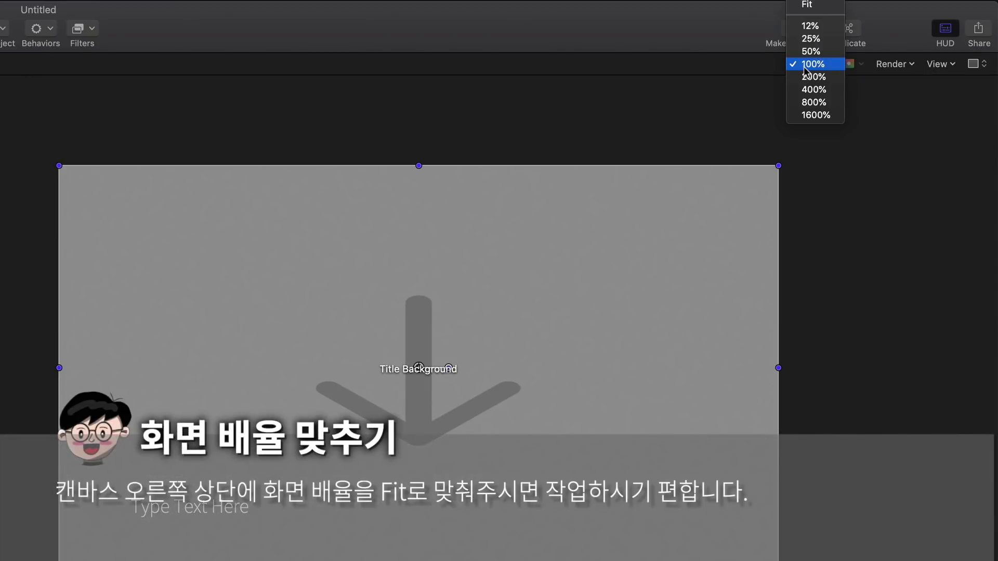
left_click(805, 5)
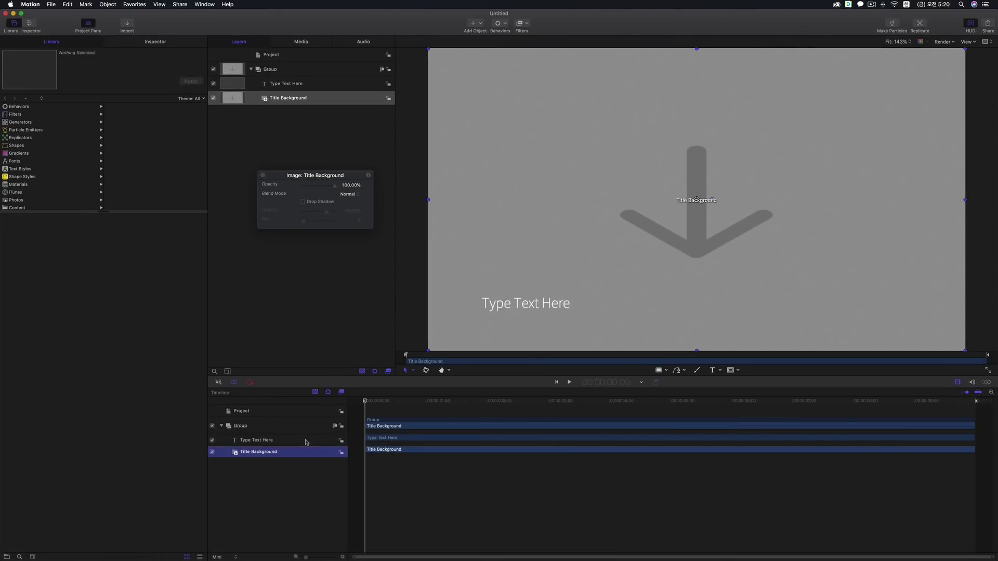
Replace the placeholder title text on the canvas with "책 욕심 많은 독서마니아" and finish text editing.
left_click(306, 441)
double_click(500, 304)
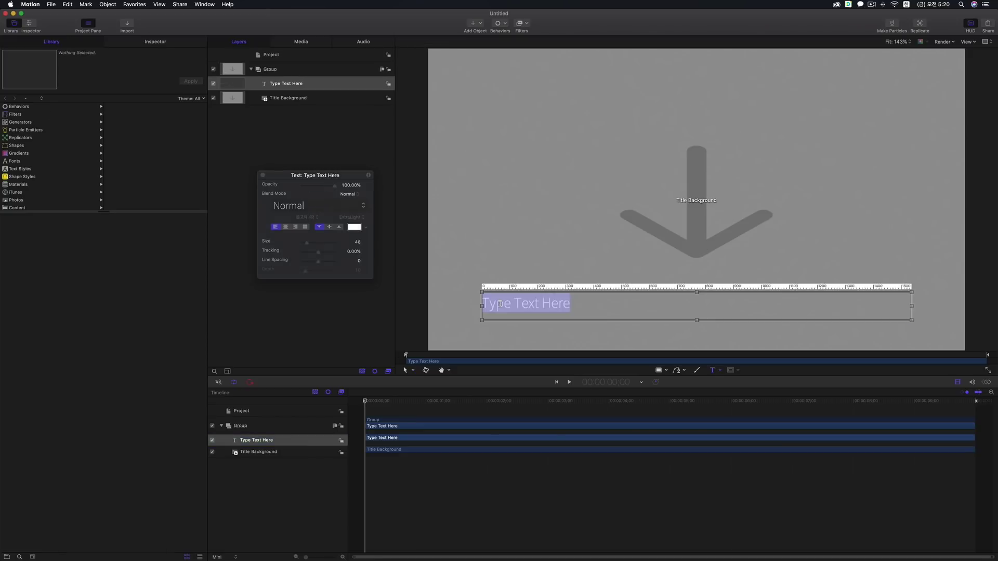
type("채ㄱ 욕심 많으")
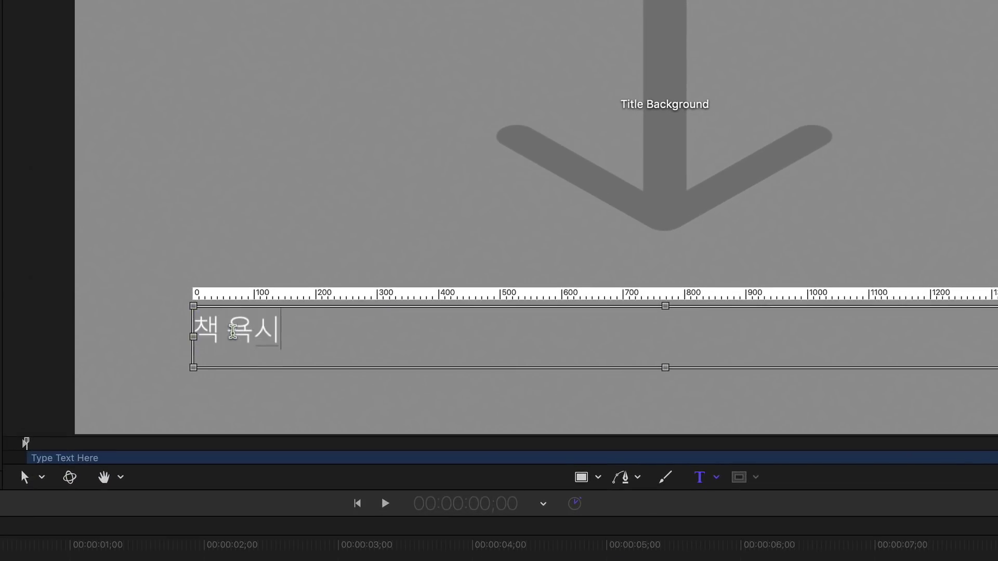
type("ㄴ 독서만")
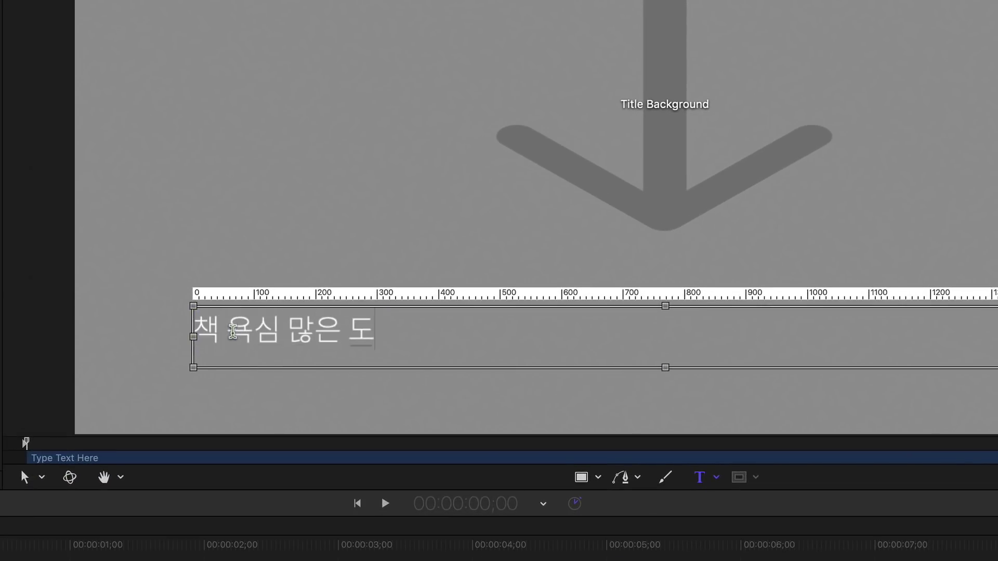
type("ㅣ아")
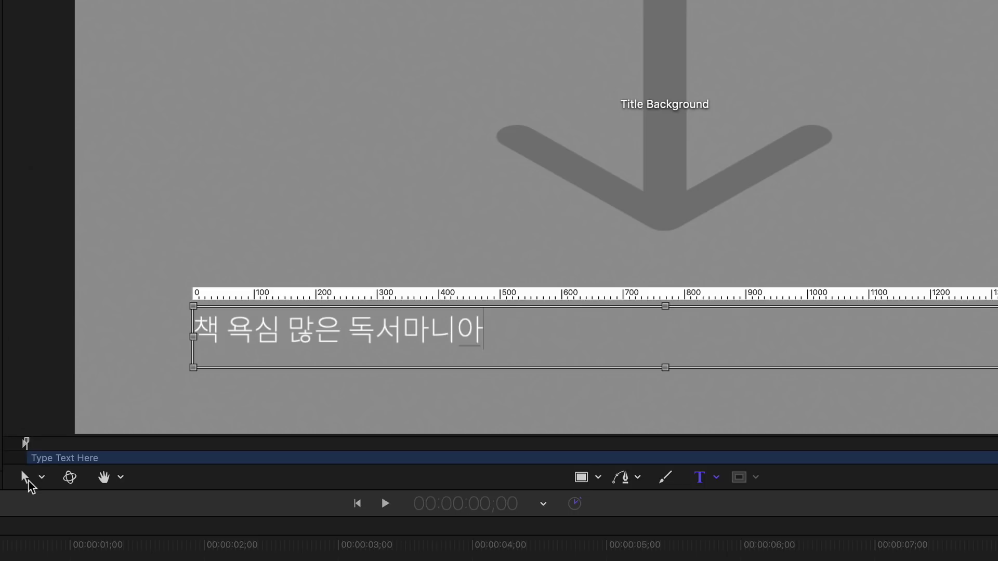
left_click(25, 476)
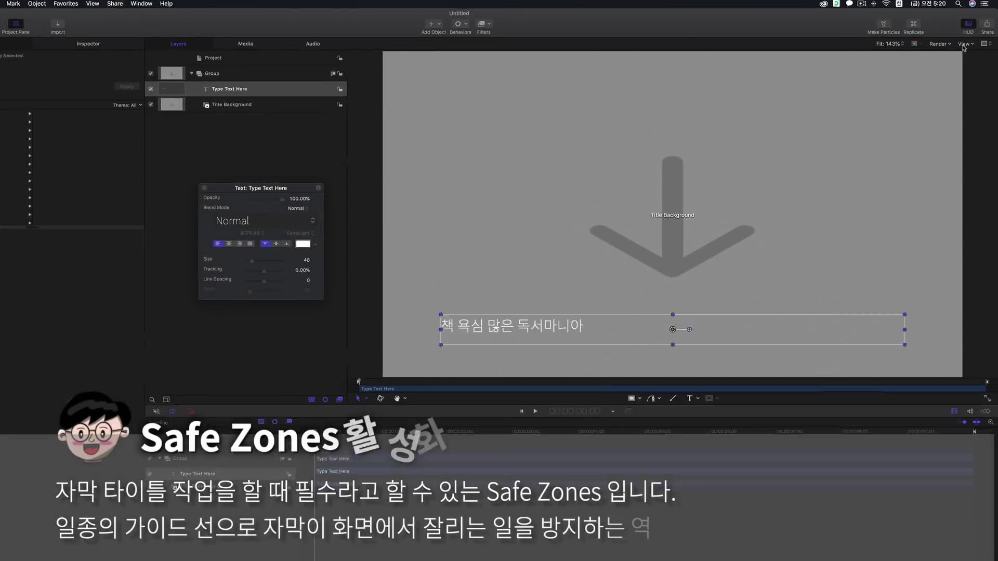
Turn on the Safe Zones overlay for the canvas, keeping the HUD shown.
left_click(967, 42)
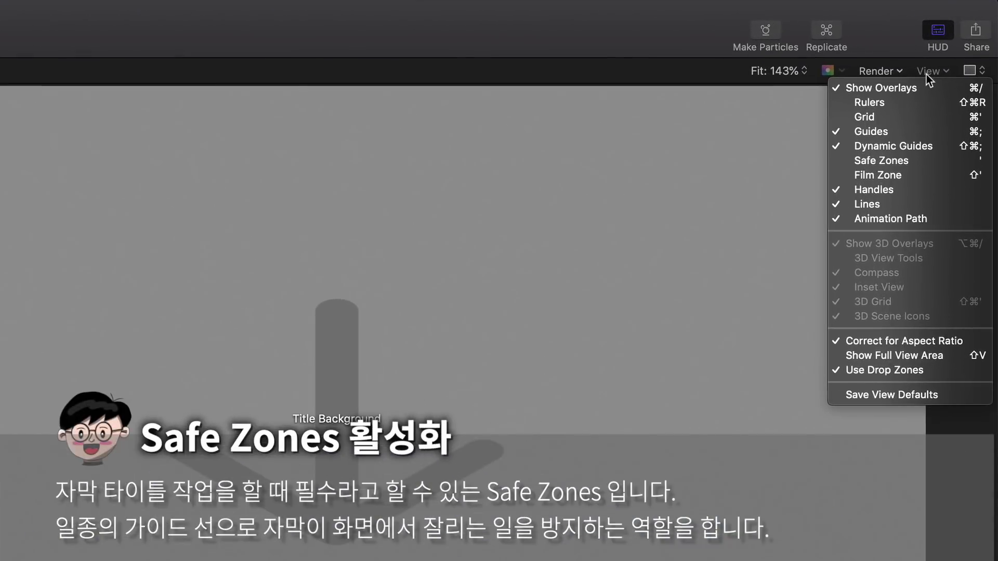
left_click(918, 160)
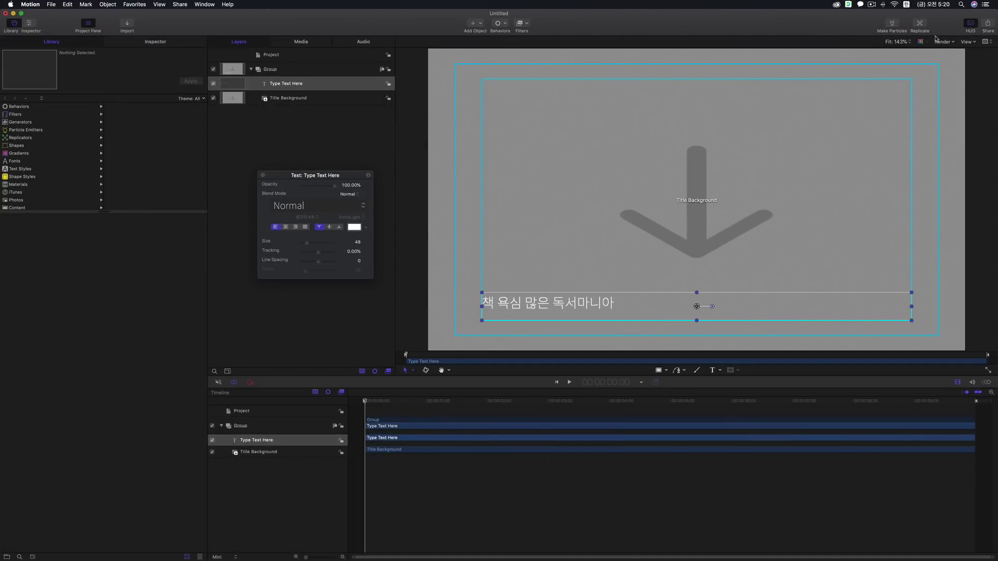
left_click(965, 24)
left_click(968, 24)
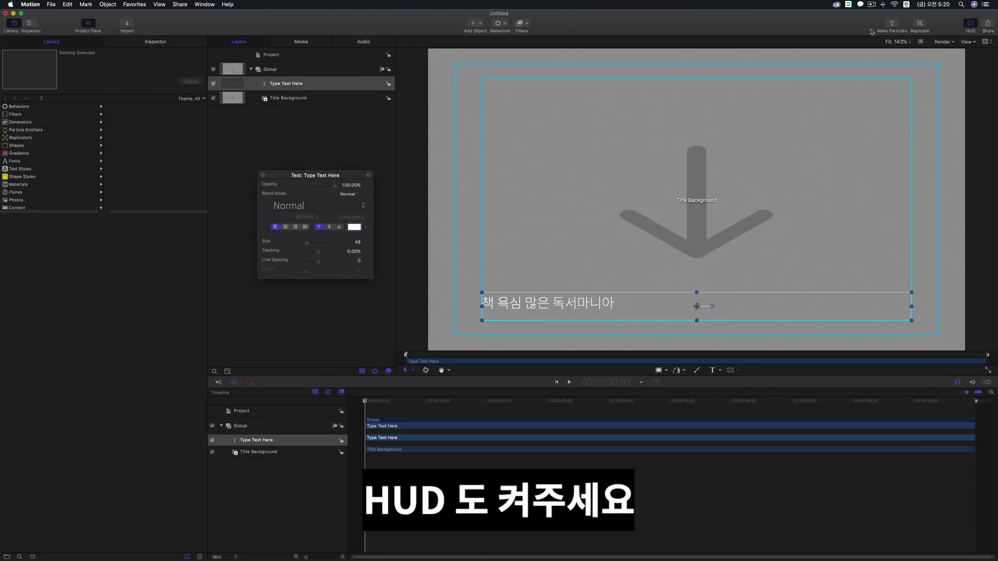
Show the title's text formatting in the Inspector and set the text size to 125.
left_click(178, 43)
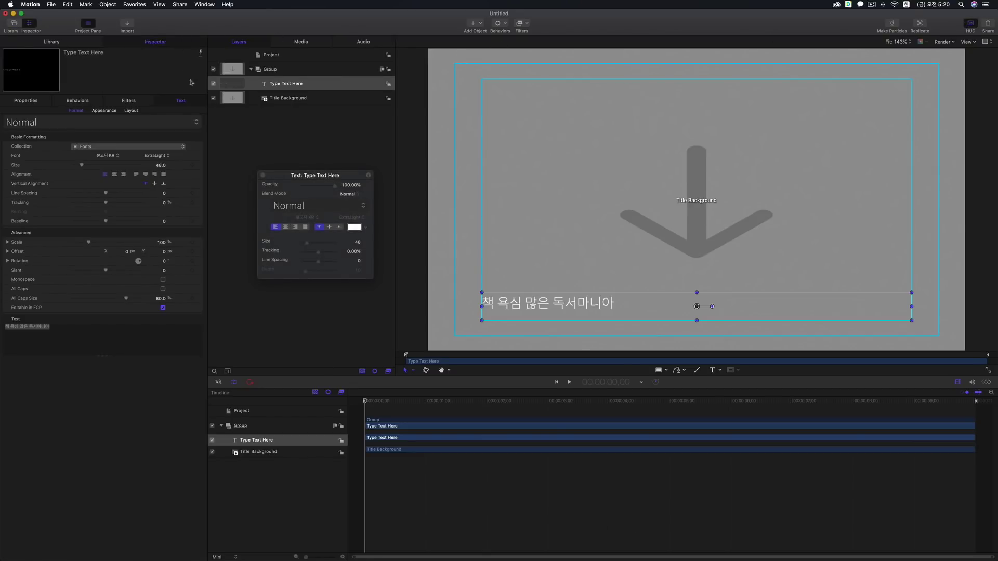
left_click_drag(284, 174, 234, 145)
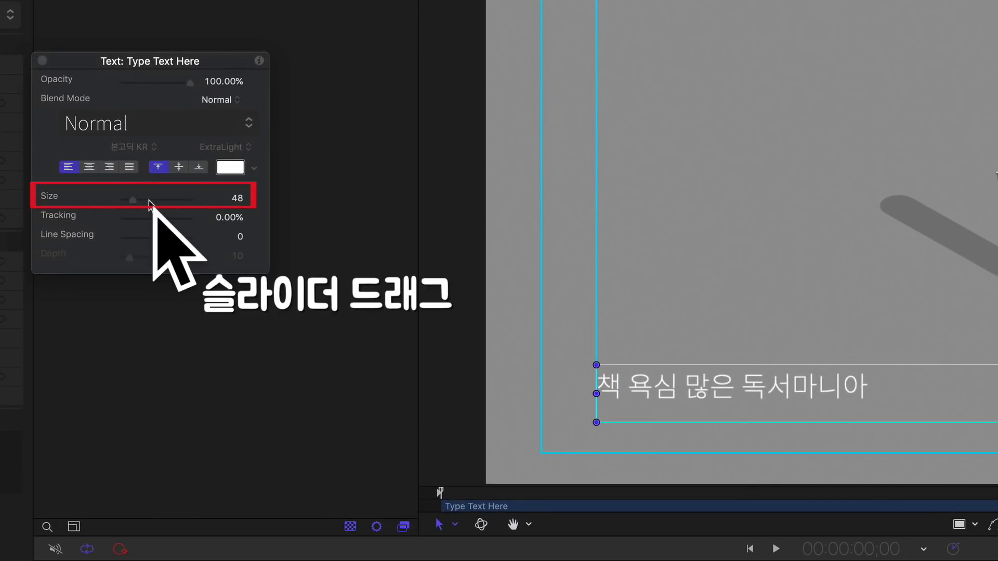
left_click_drag(257, 212, 263, 213)
left_click_drag(147, 203, 148, 201)
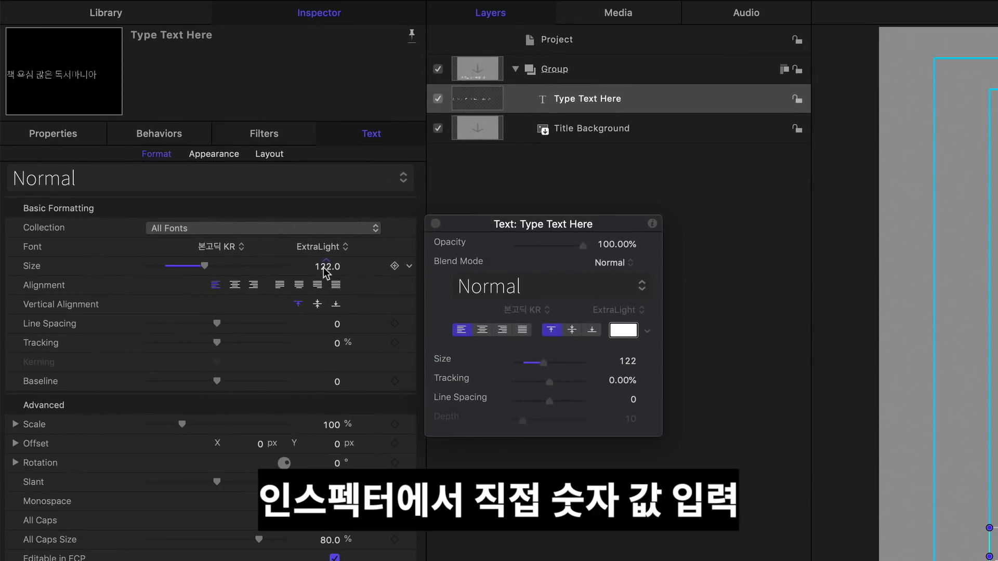
left_click(325, 266)
type("13")
type("5")
key("Return")
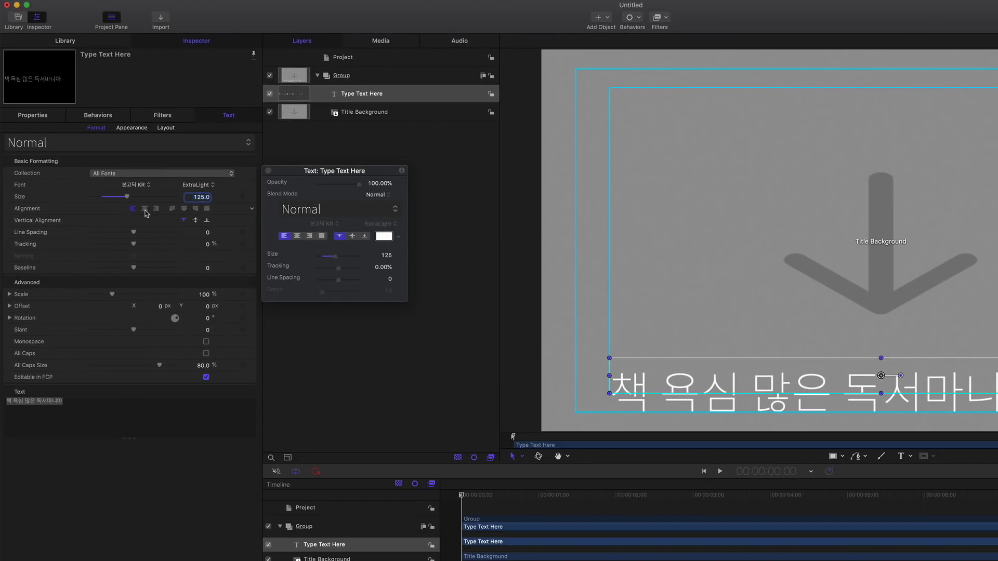
Change the title's font weight to Bold and centre-align the text.
left_click(198, 185)
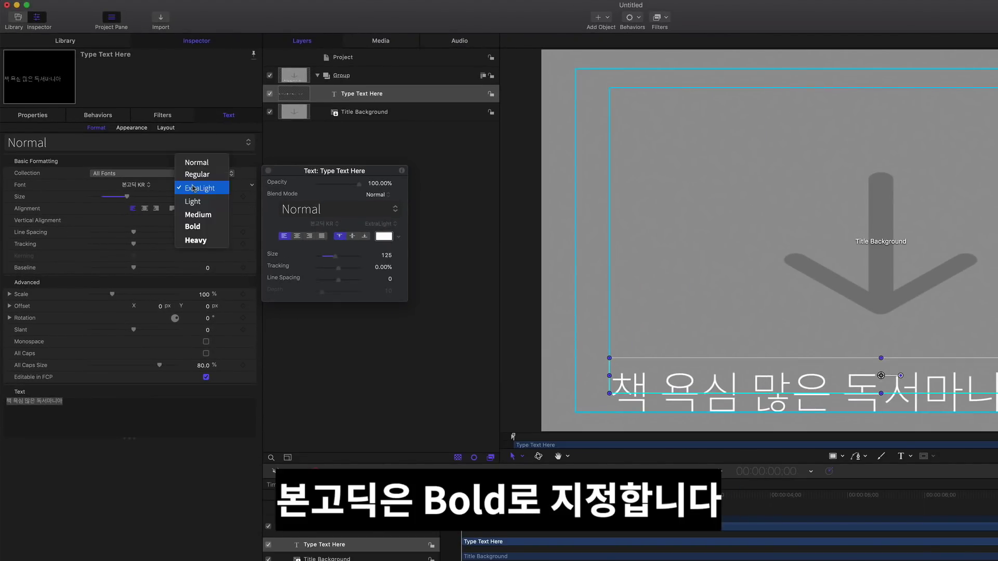
left_click(206, 228)
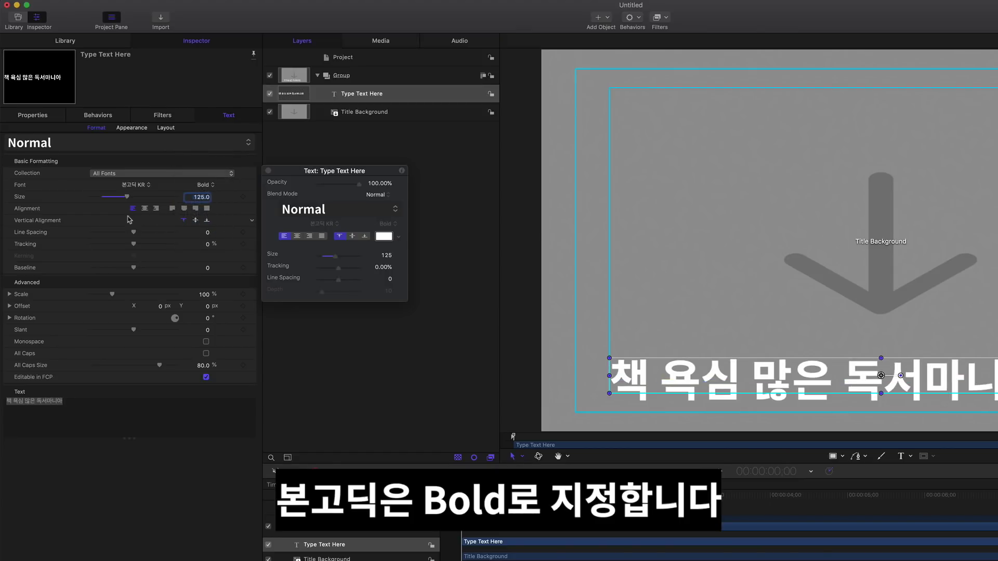
left_click(145, 208)
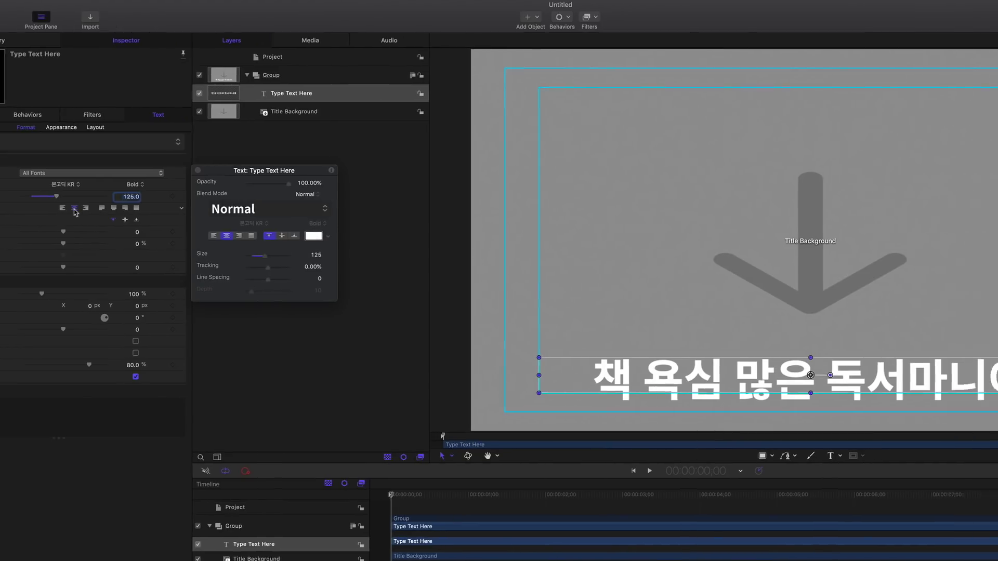
Select the words "책 욕심" in the title and open their Face color for editing.
double_click(484, 374)
left_click(512, 377)
left_click_drag(527, 377, 402, 371)
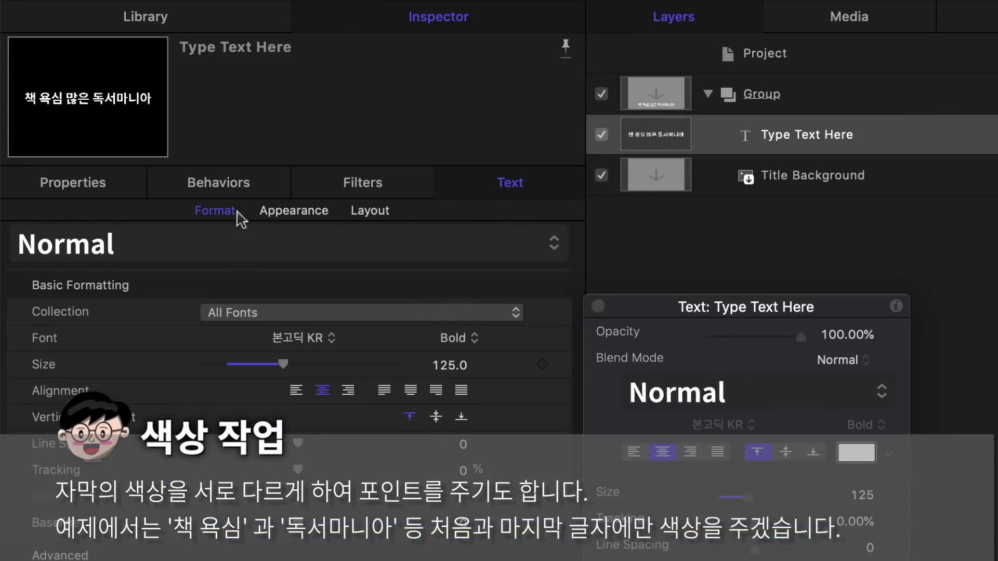
left_click(293, 211)
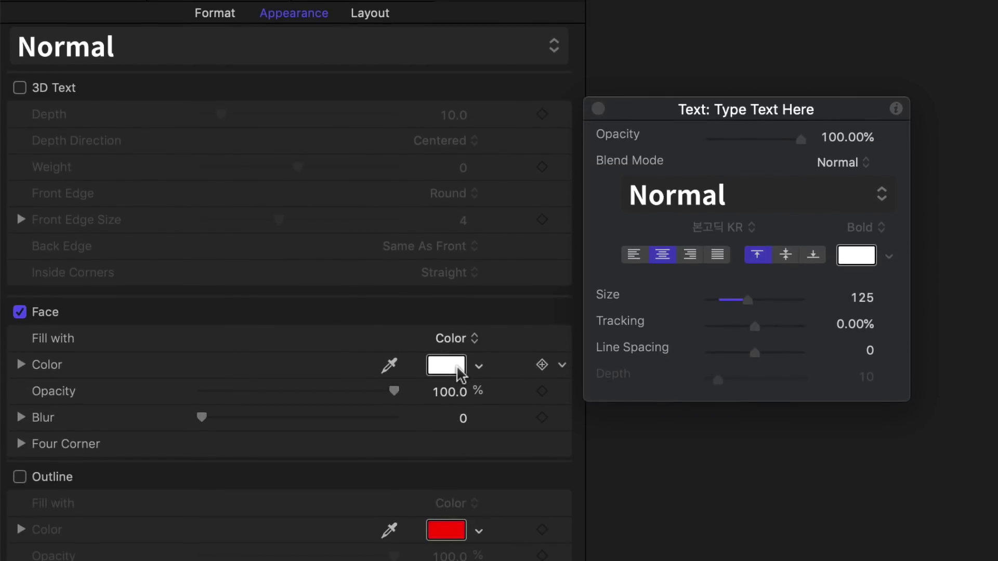
left_click(457, 366)
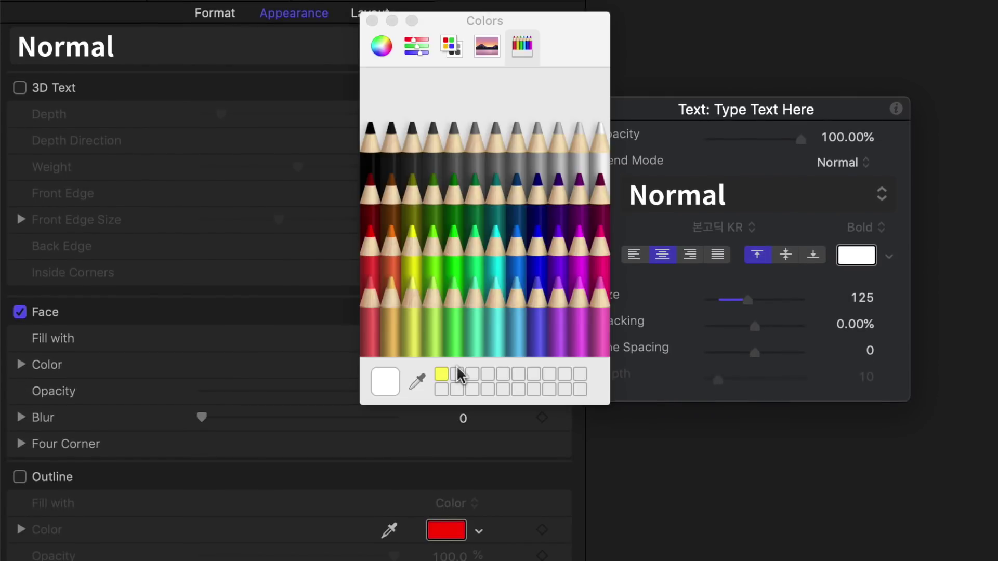
left_click(380, 45)
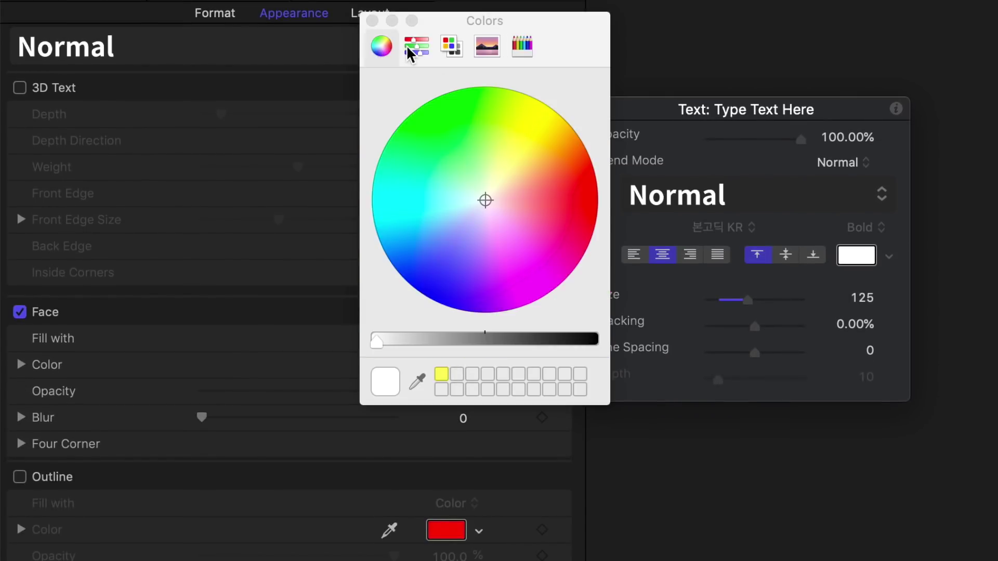
left_click(416, 45)
left_click(451, 45)
left_click(487, 51)
left_click(521, 50)
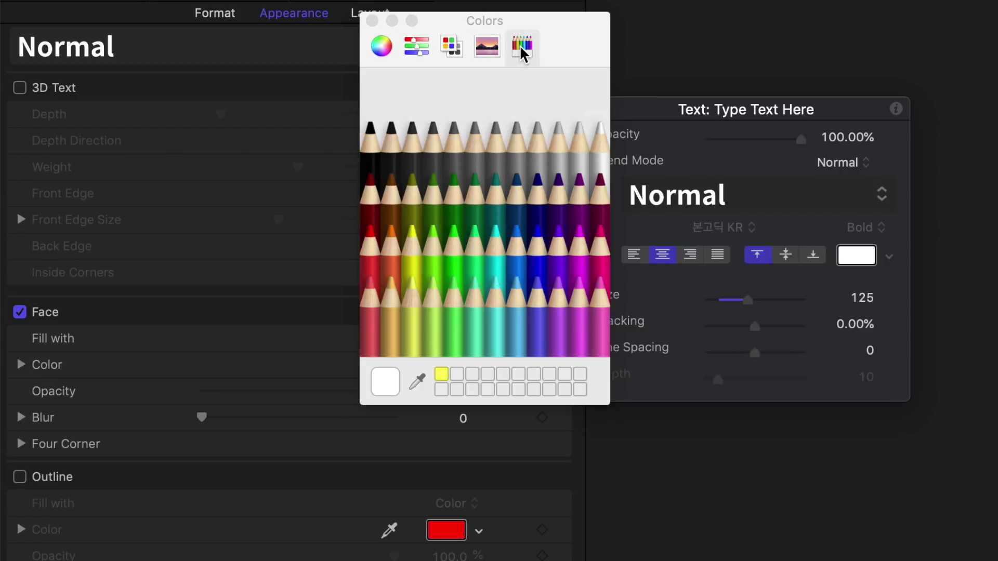
Enter red 254, green 137 and blue 146 as RGB values for the "책 욕심" face color and close the color picker.
left_click(424, 48)
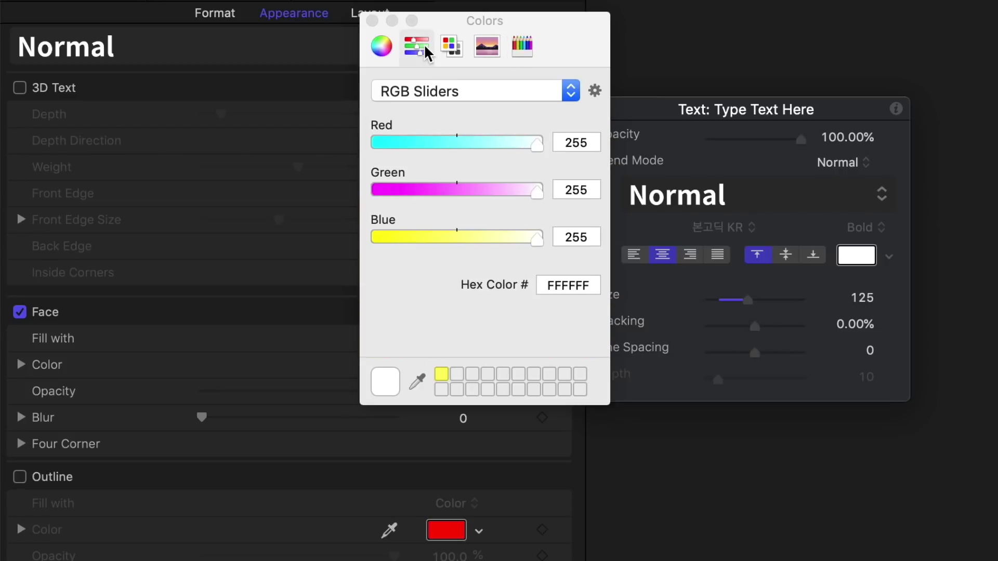
left_click(591, 141)
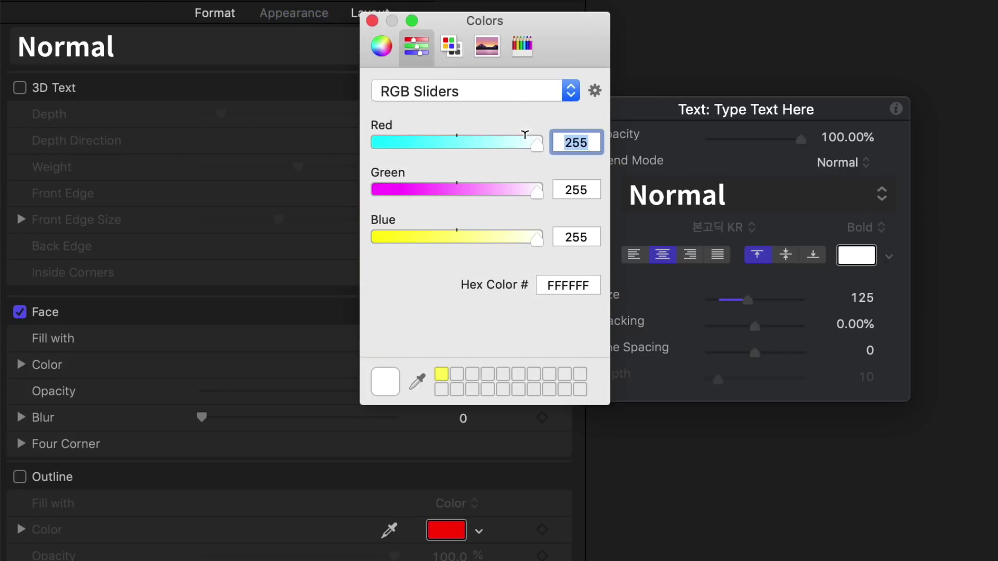
type("254")
key("Tab")
type("137")
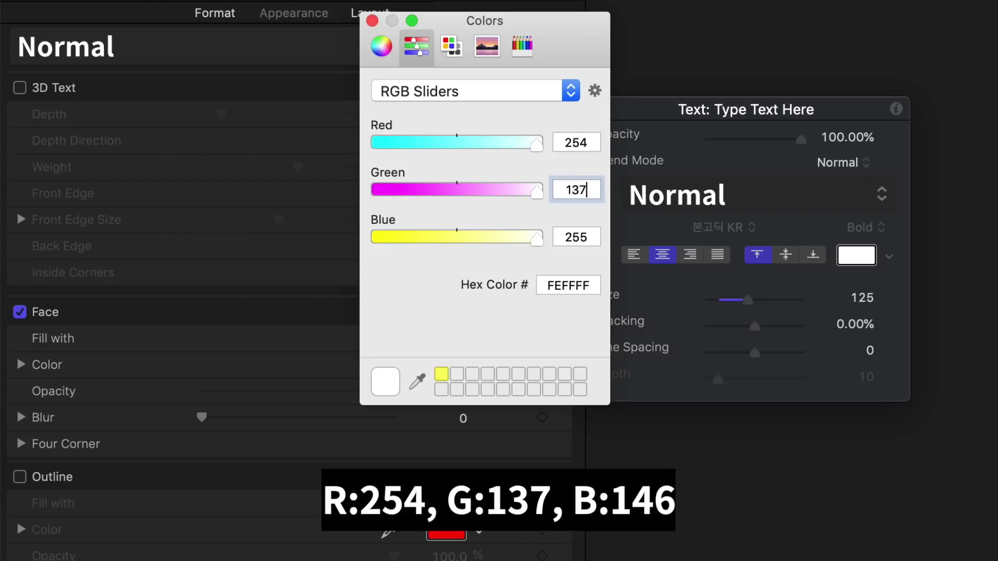
key("Tab")
type("146")
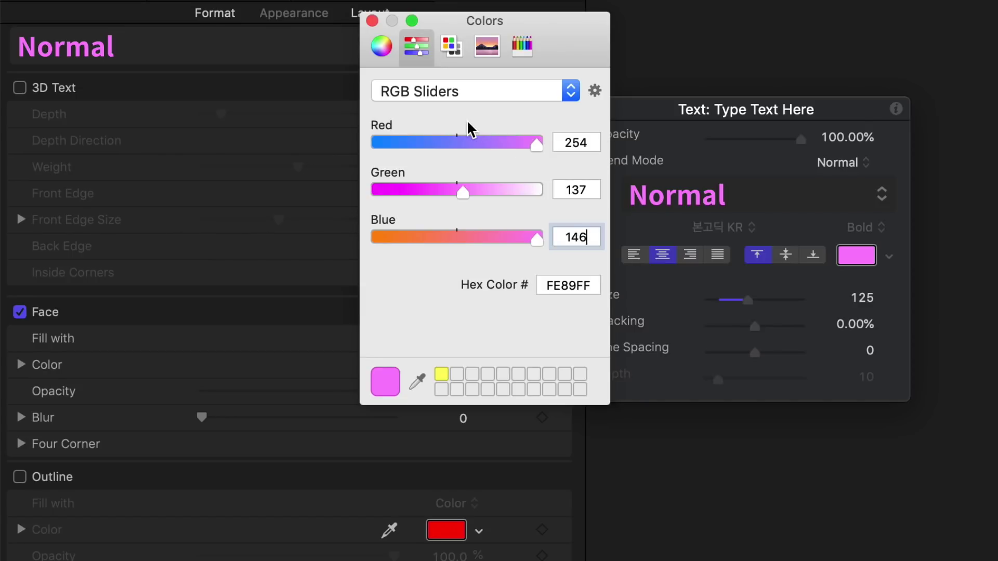
left_click(372, 21)
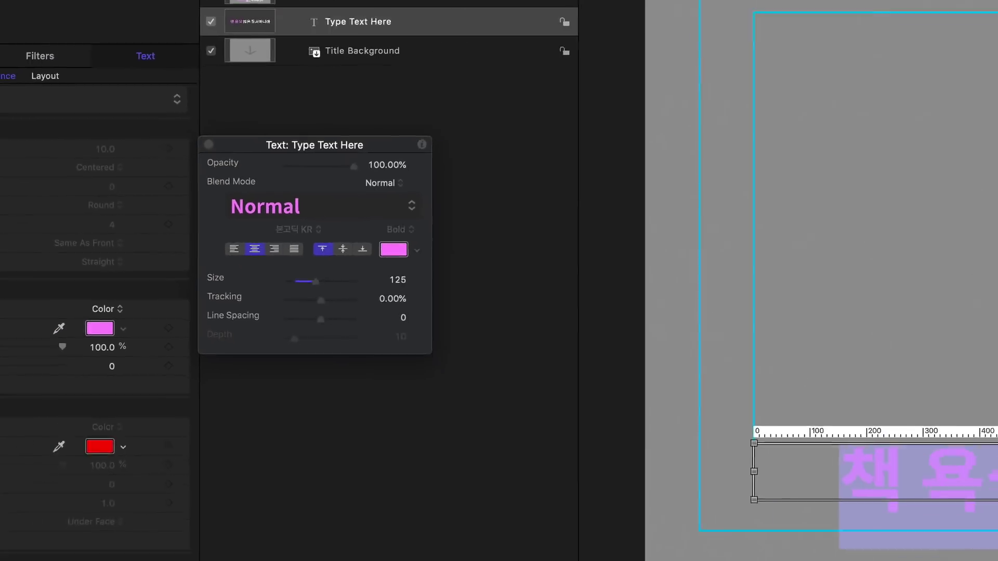
Select the word "독서마니아" in the title and set its color to RGB 188, 255, 255.
left_click(726, 445)
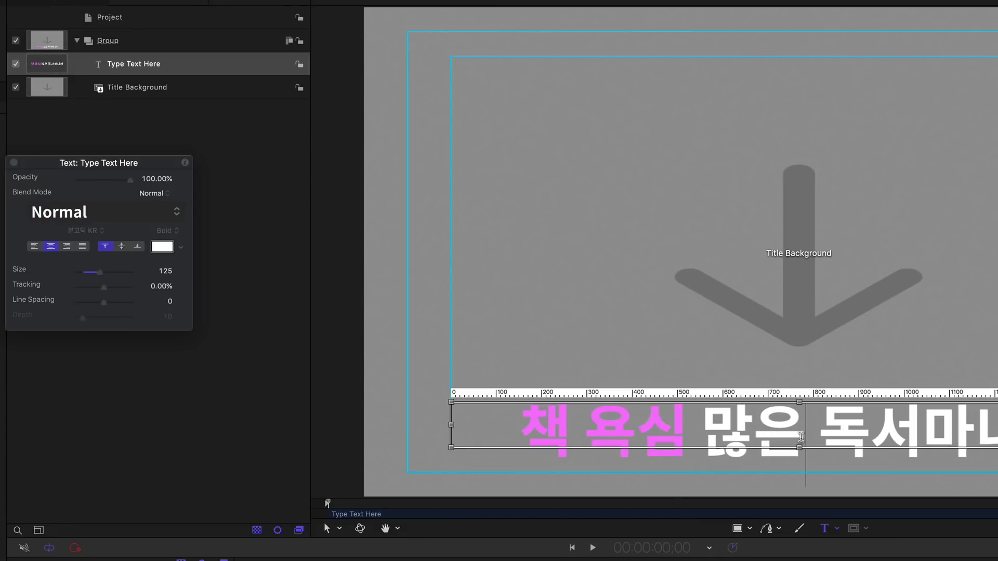
left_click_drag(820, 436, 953, 439)
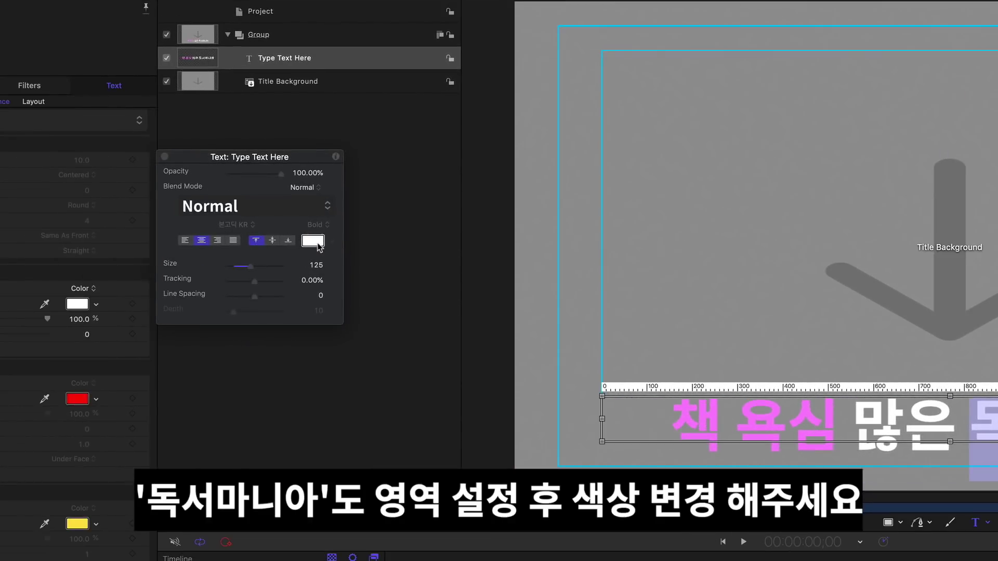
left_click(314, 242)
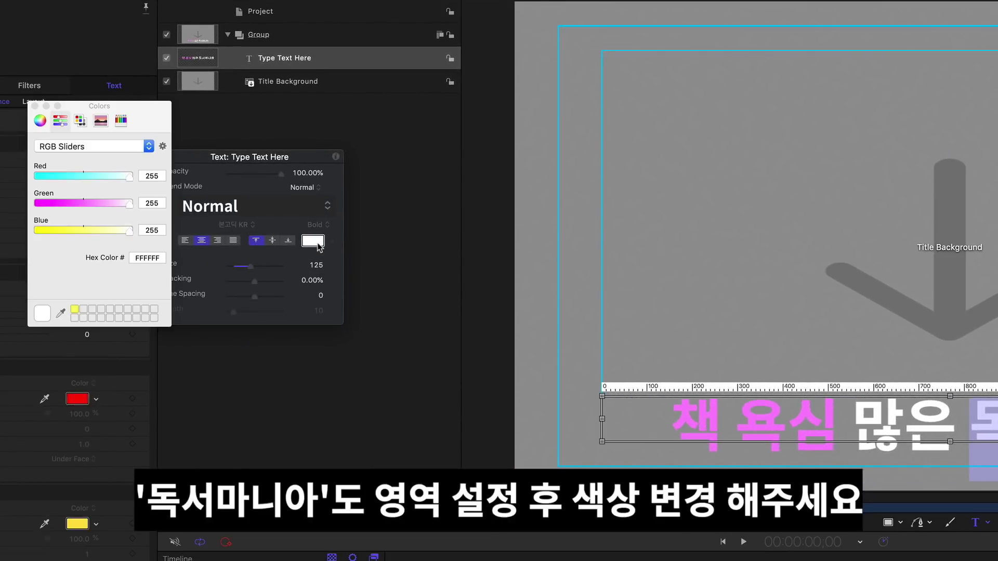
left_click(156, 176)
double_click(156, 175)
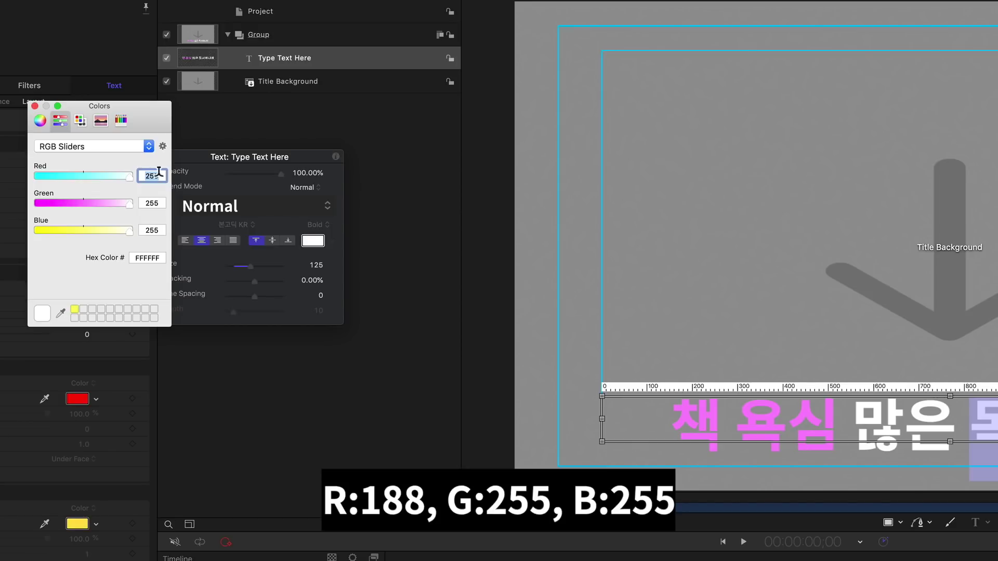
type("188")
key("Tab")
type("255")
key("Tab")
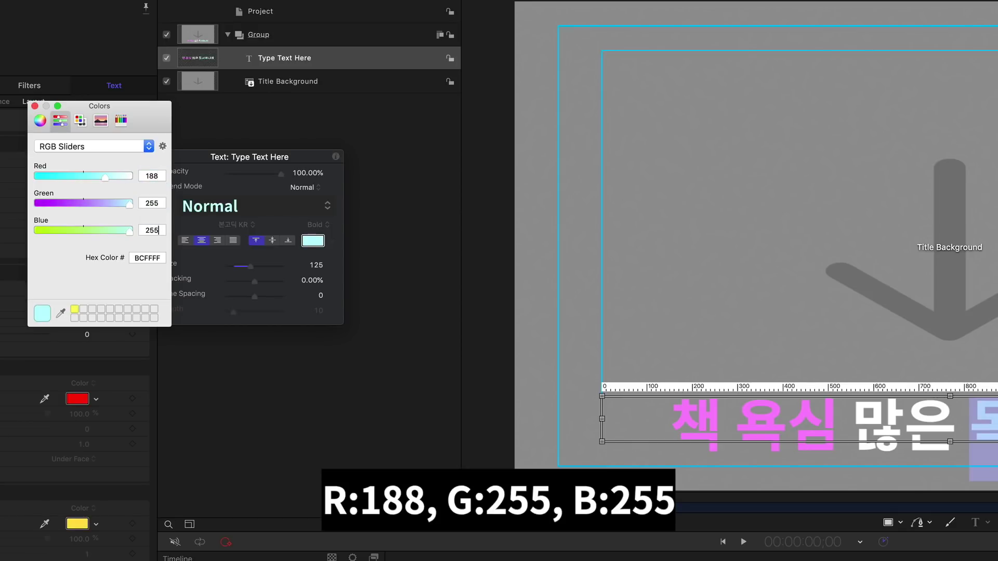
type("255")
key("Return")
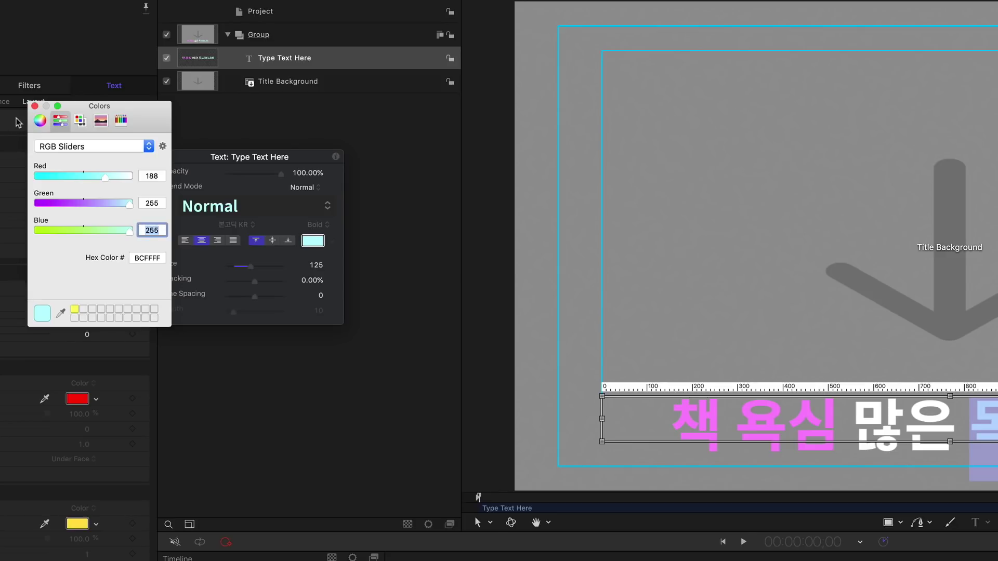
Close the color picker, select the whole title text and enable its Outline.
left_click(35, 106)
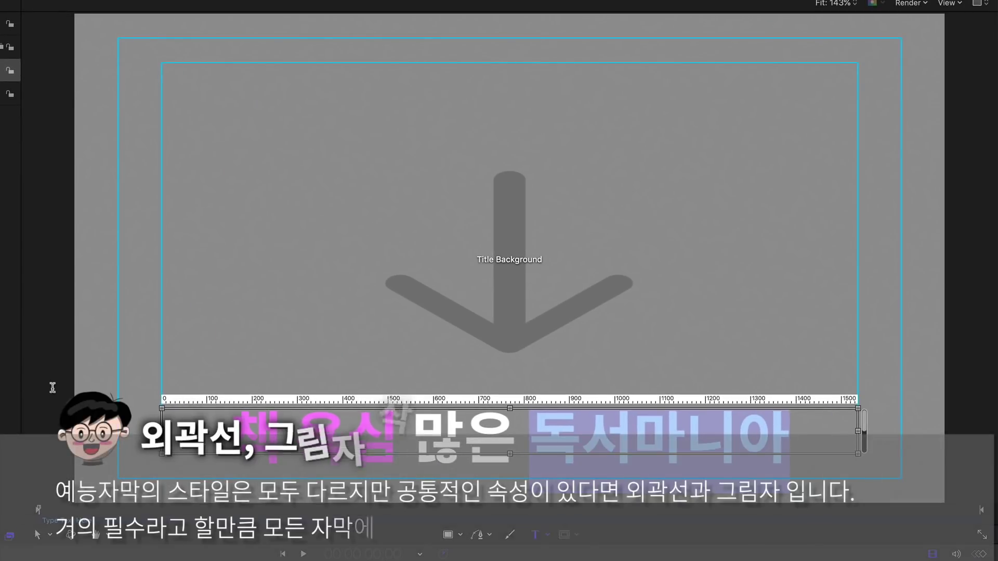
left_click(430, 421)
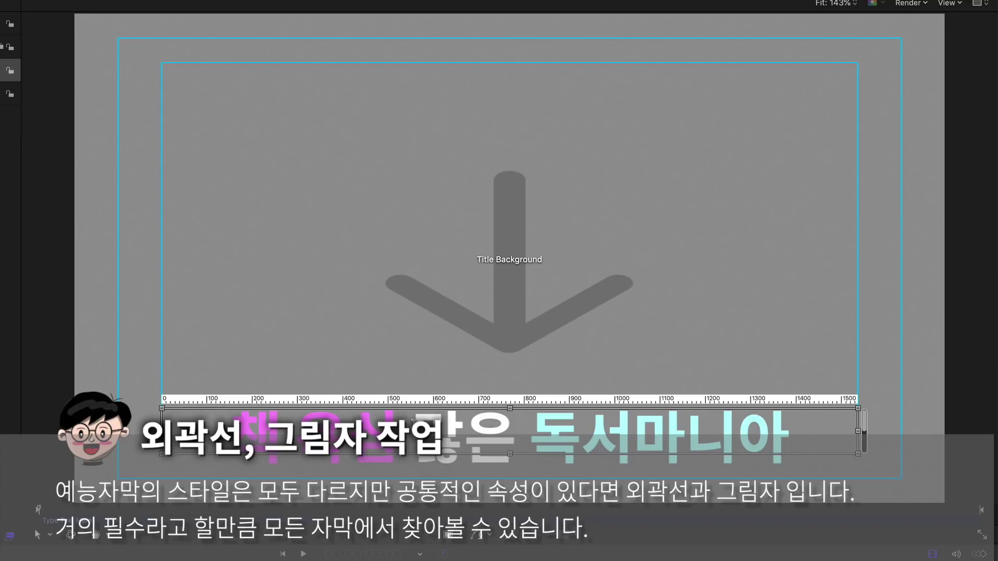
left_click_drag(244, 429, 770, 454)
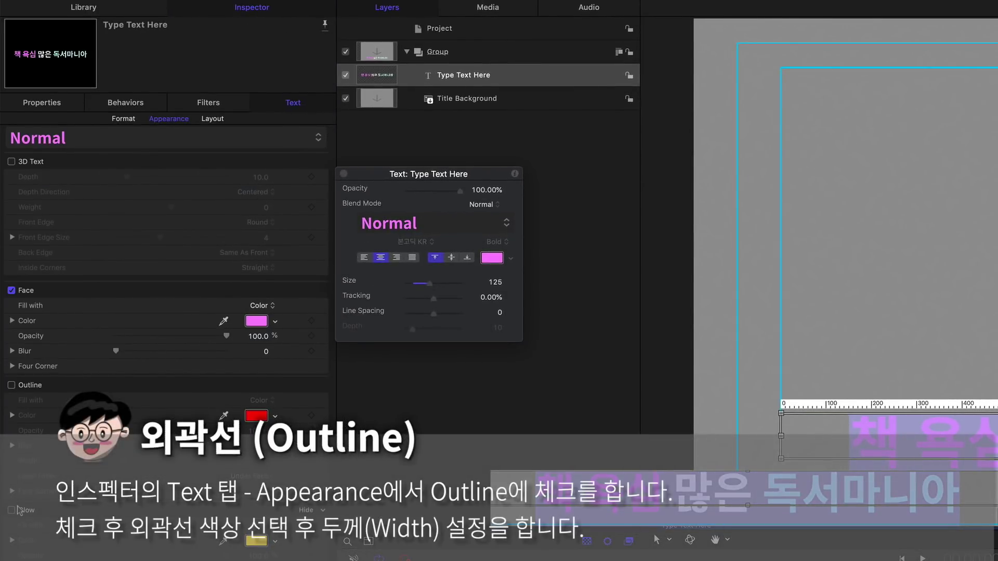
left_click(11, 385)
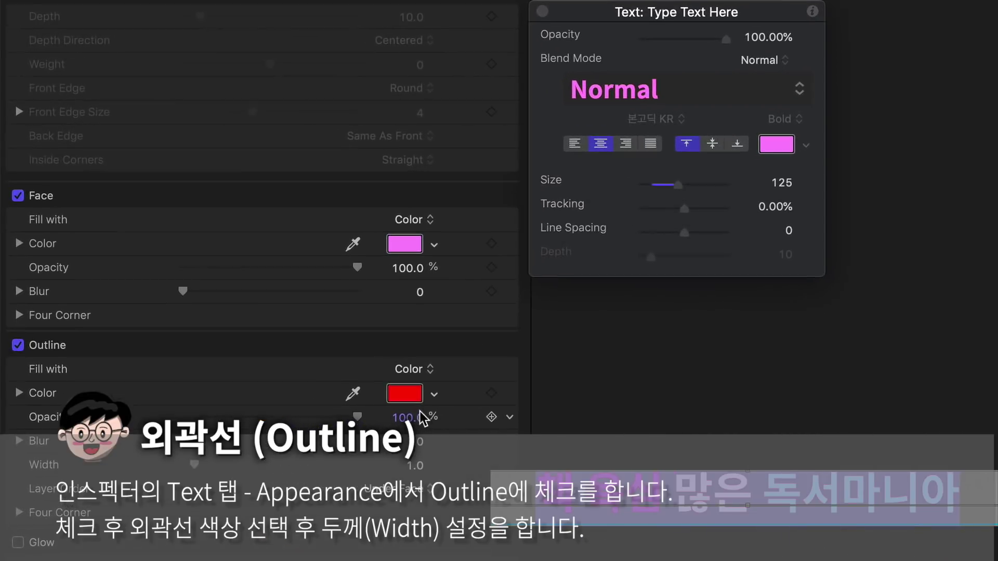
Color the title's outline black with the Licorice pencil and set the outline width to 2.0.
left_click(404, 393)
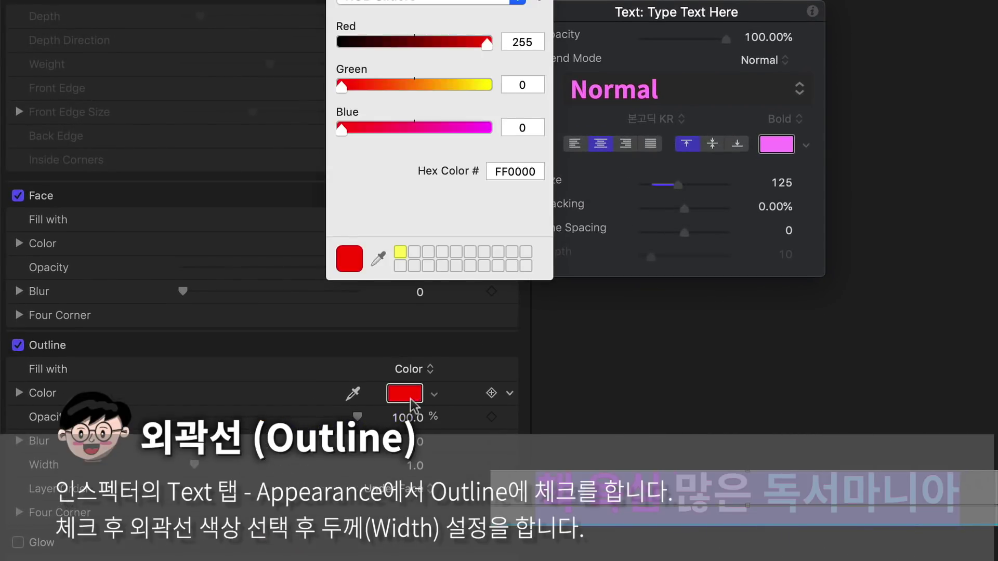
left_click(474, 56)
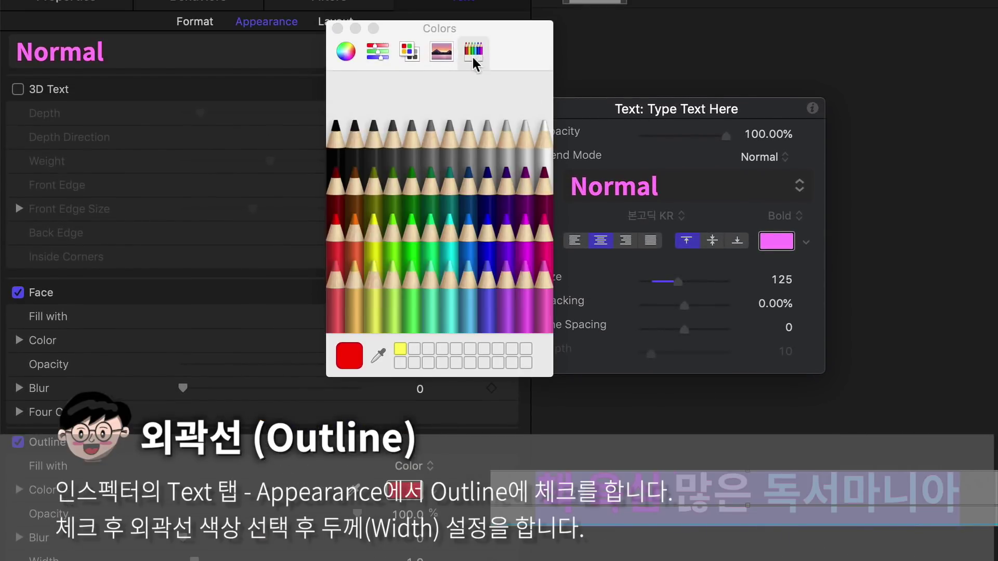
left_click(336, 130)
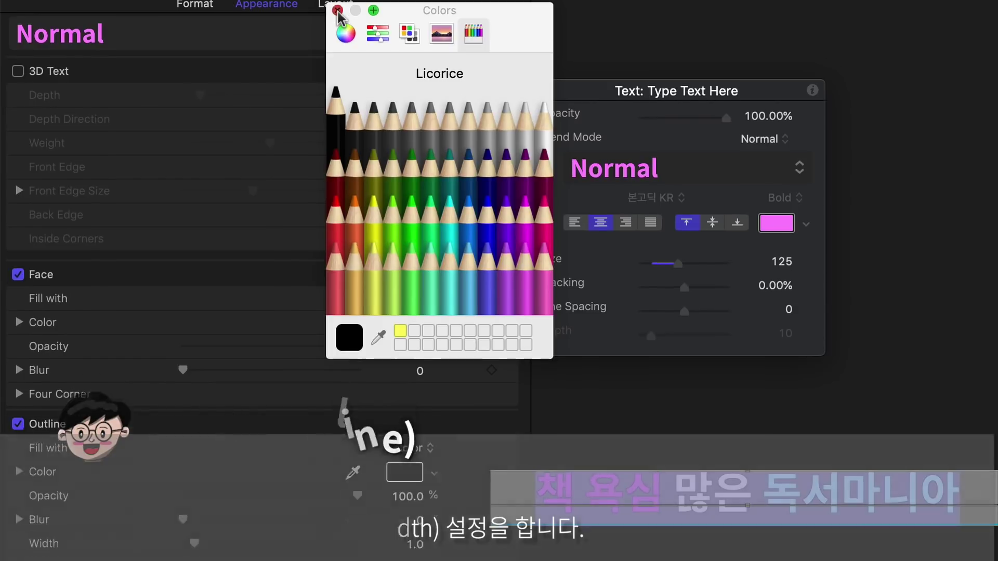
left_click(337, 28)
left_click(416, 426)
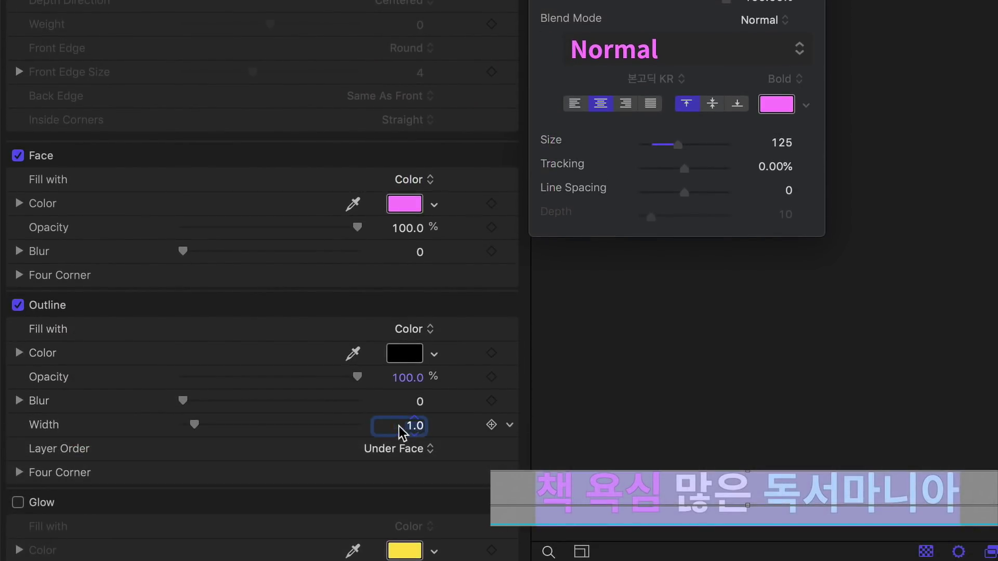
left_click_drag(207, 427, 216, 426)
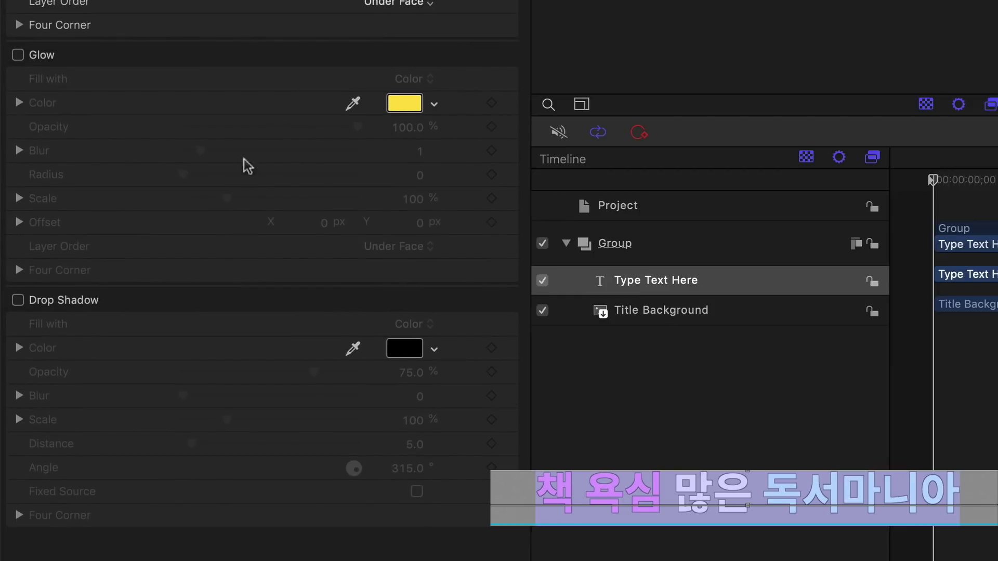
Enable the title's Drop Shadow and set the shadow opacity to 100%.
left_click(17, 300)
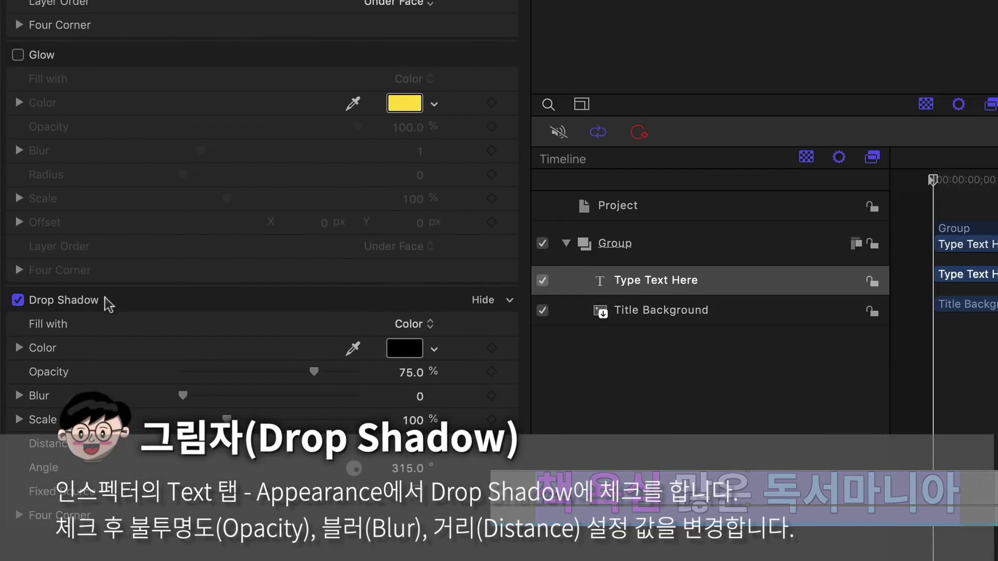
left_click(408, 372)
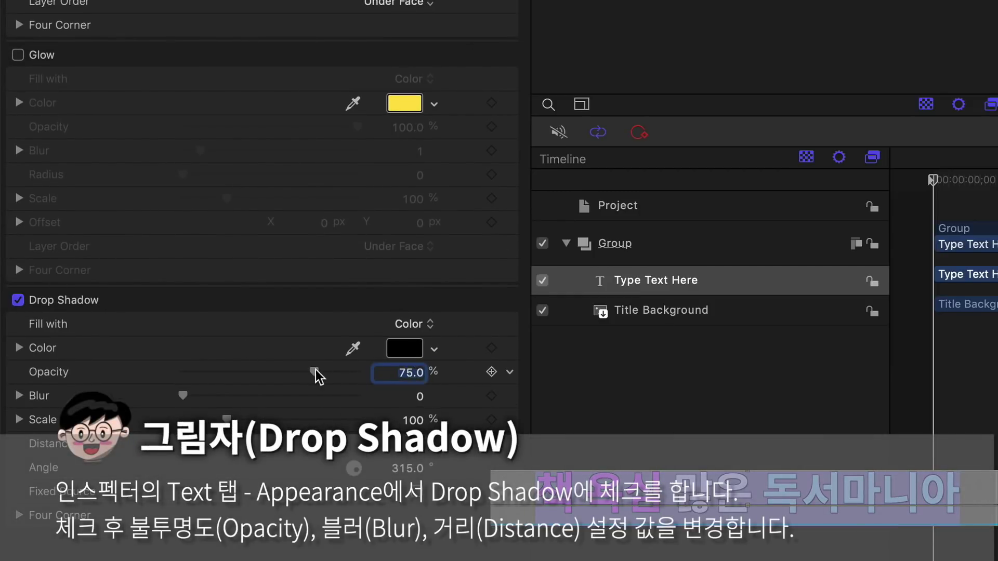
type("100")
key("Return")
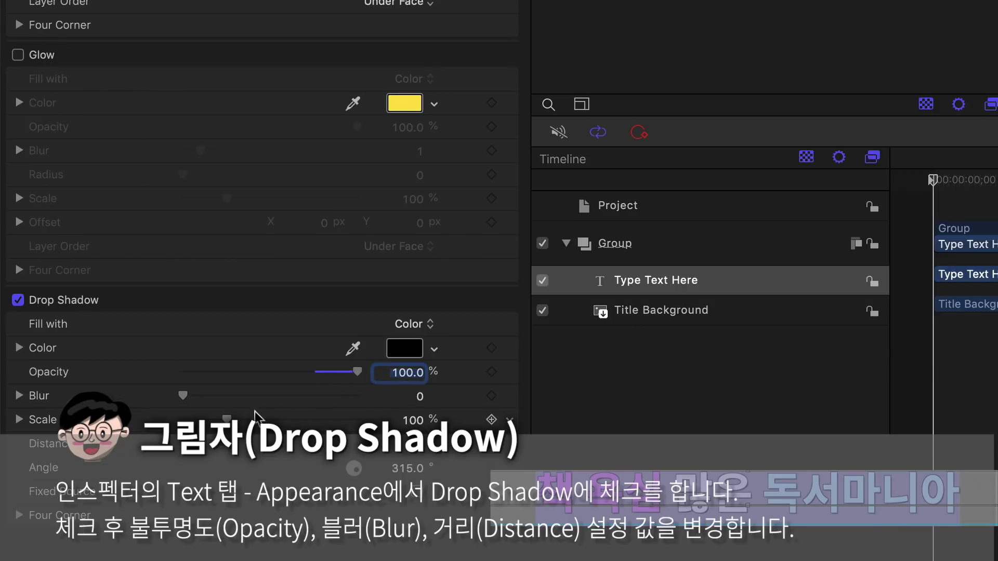
Set the drop shadow's Blur to 10 and Distance to 10, and deselect the text.
left_click_drag(183, 395, 248, 394)
left_click(409, 397)
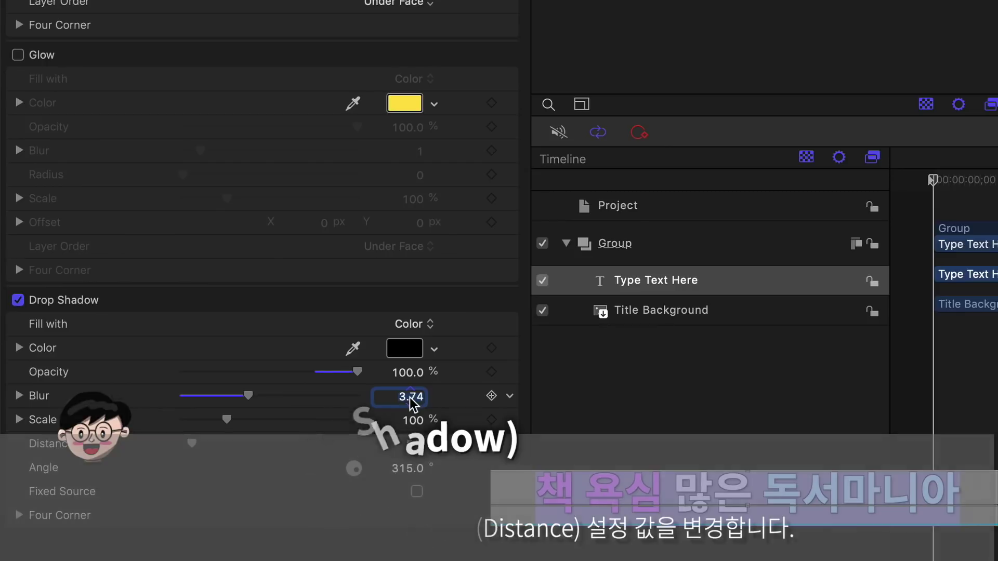
type("10")
key("Return")
left_click(413, 445)
type("10")
key("Return")
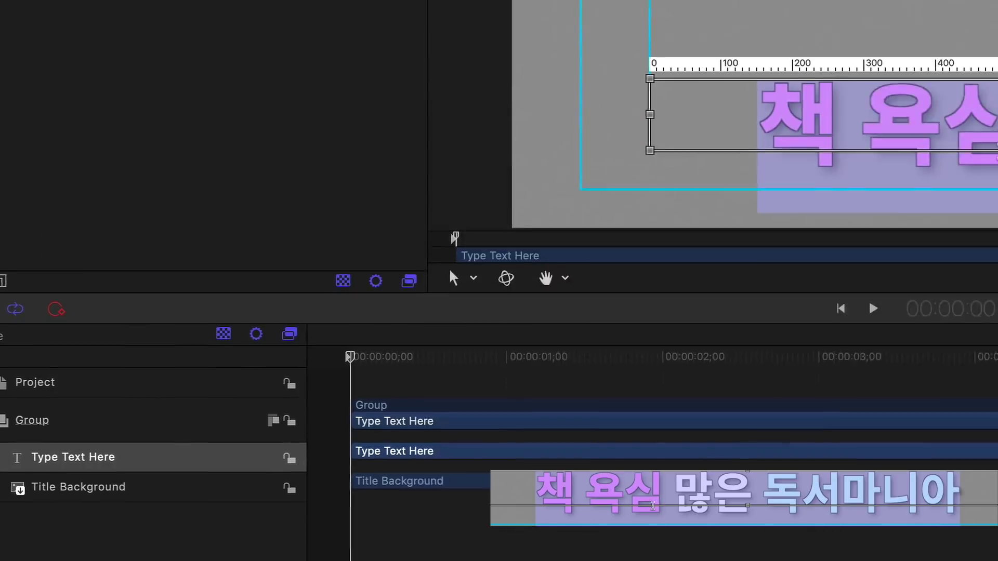
left_click(335, 351)
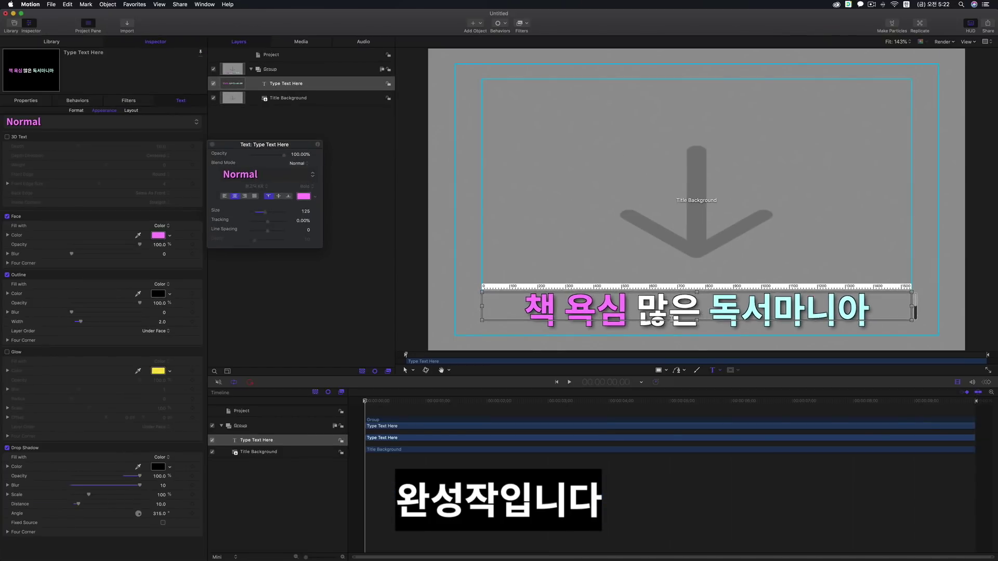
Select "책 욕심" in the title, set the blue value of its color to 146 and close the color picker.
left_click_drag(629, 315, 533, 313)
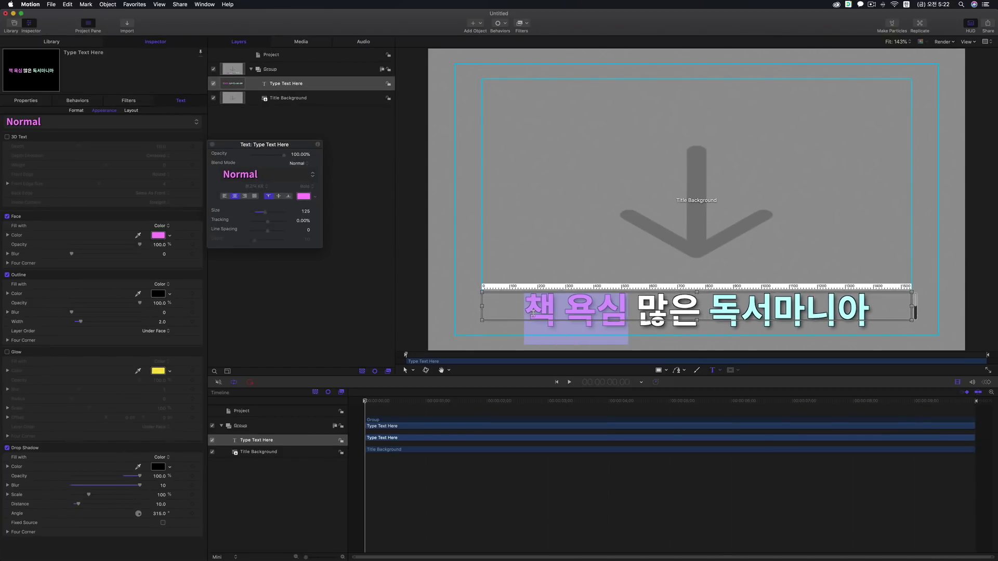
left_click(306, 197)
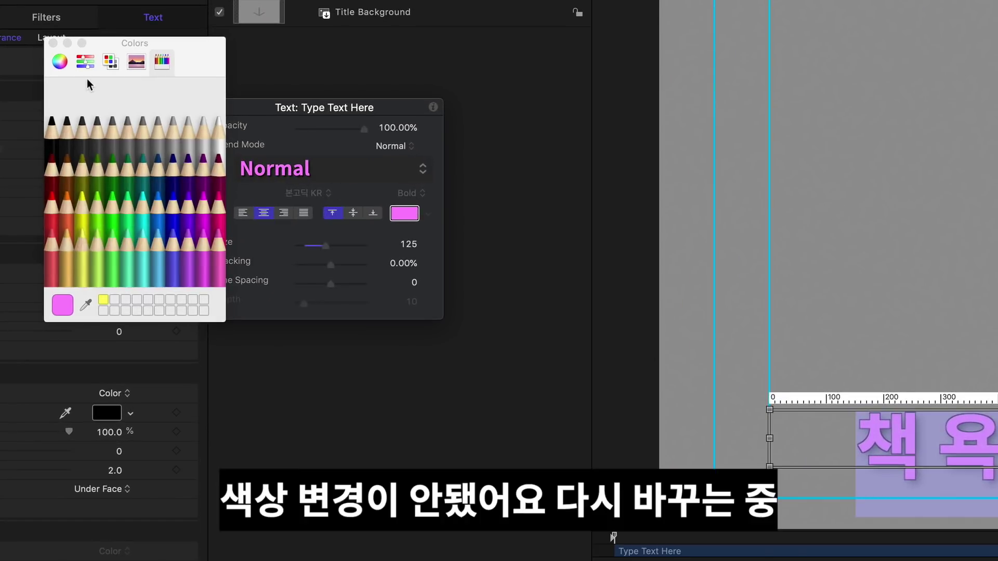
left_click(87, 63)
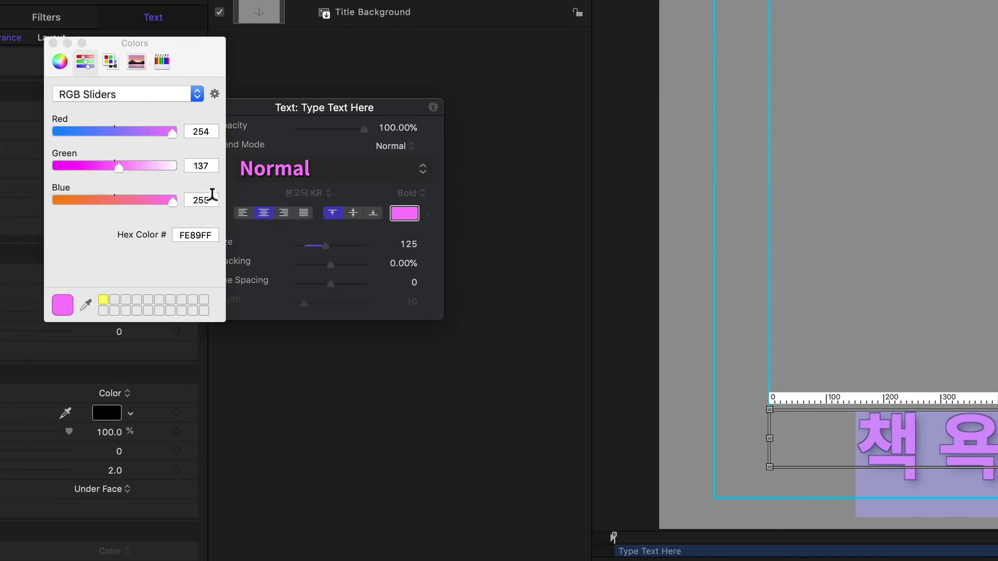
left_click(200, 199)
type("146")
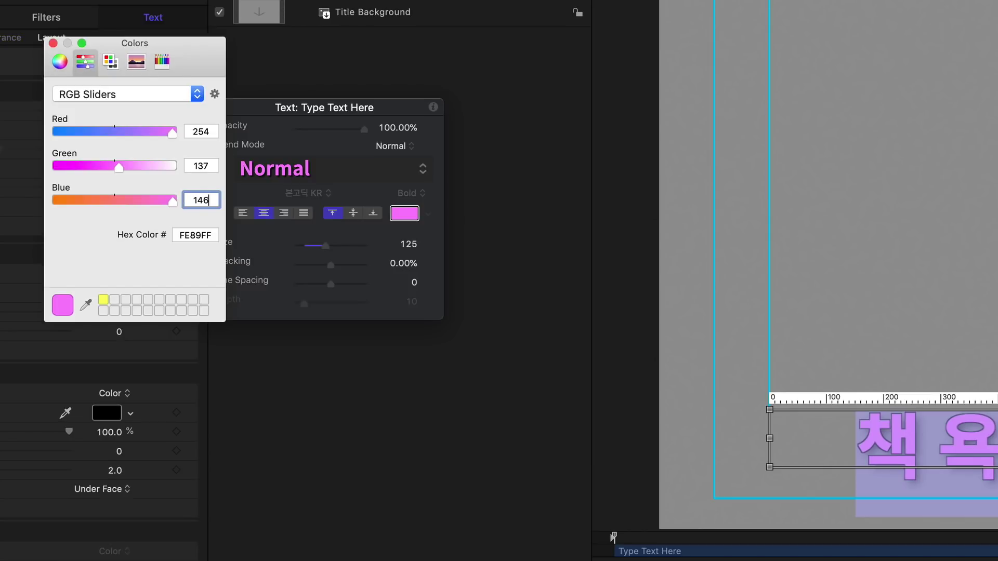
key("Return")
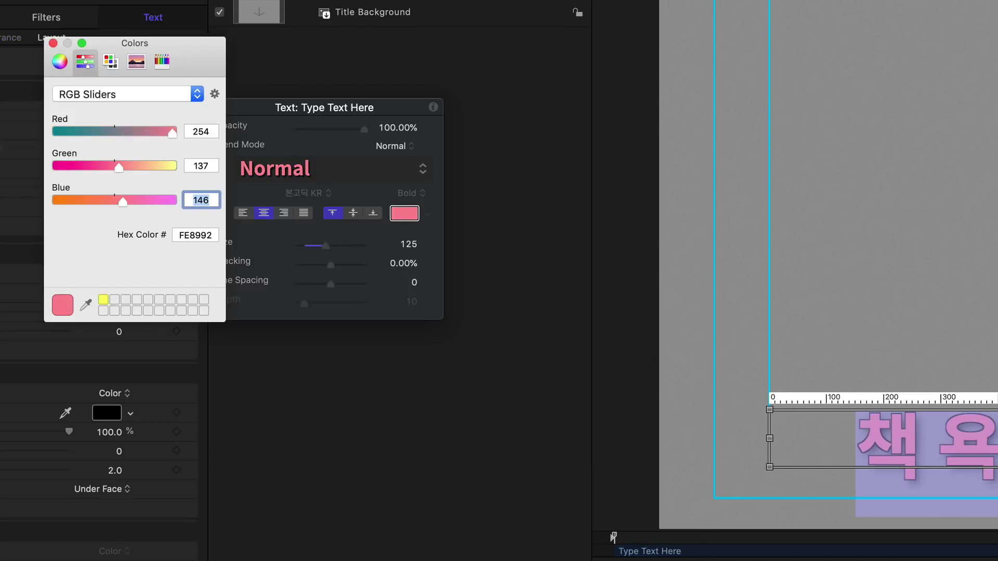
left_click(54, 44)
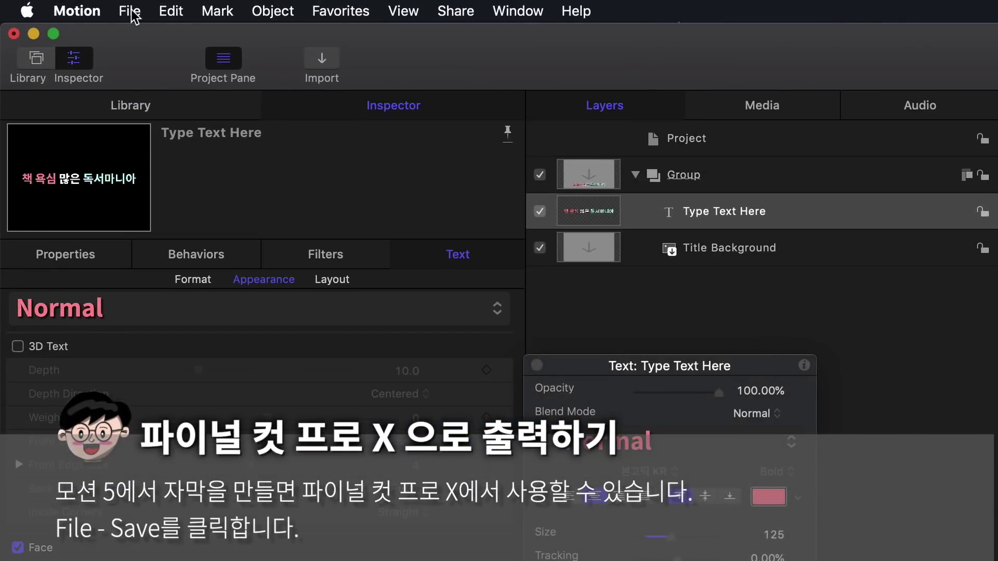
Start saving the project as a Final Cut Pro title template named "스타일 01".
left_click(88, 8)
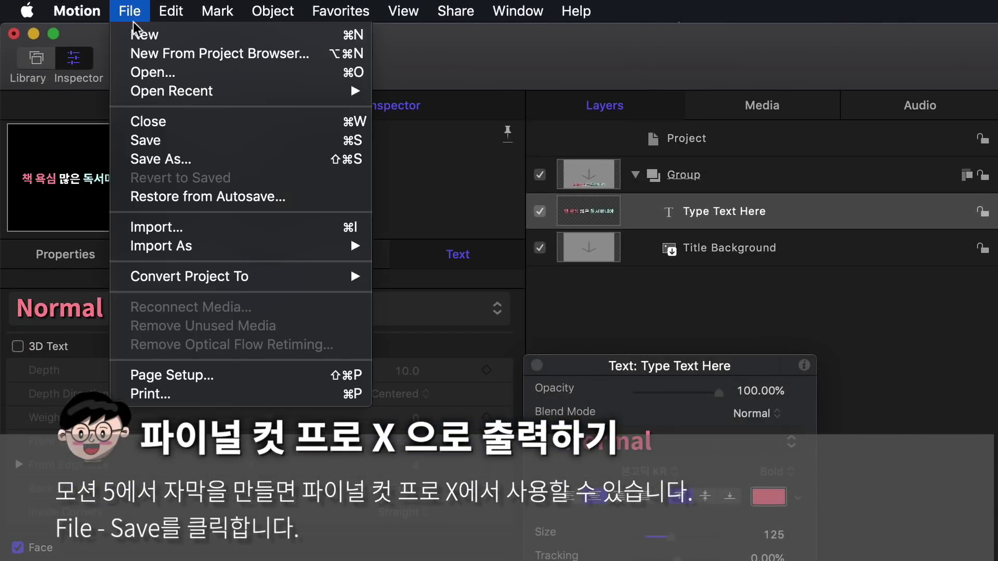
left_click(165, 147)
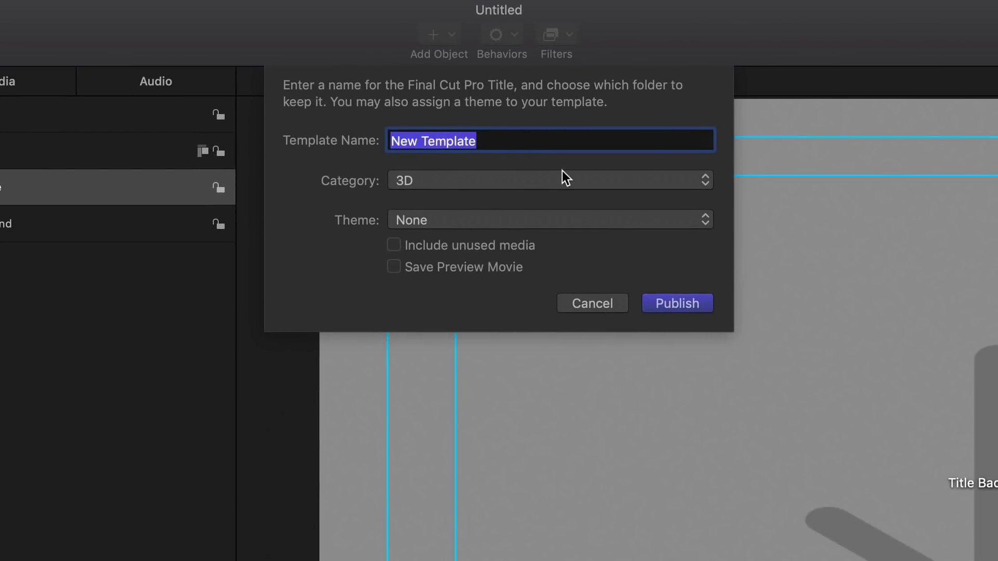
type("ㅅ")
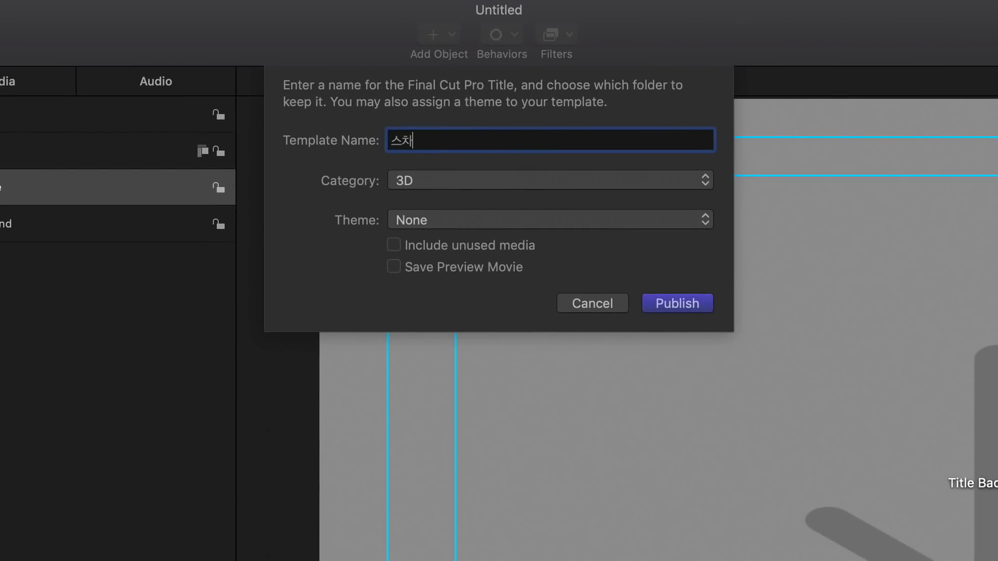
type("타일 01")
Create a new category named "빠르크의 3분강좌" for the template and publish it.
left_click(508, 182)
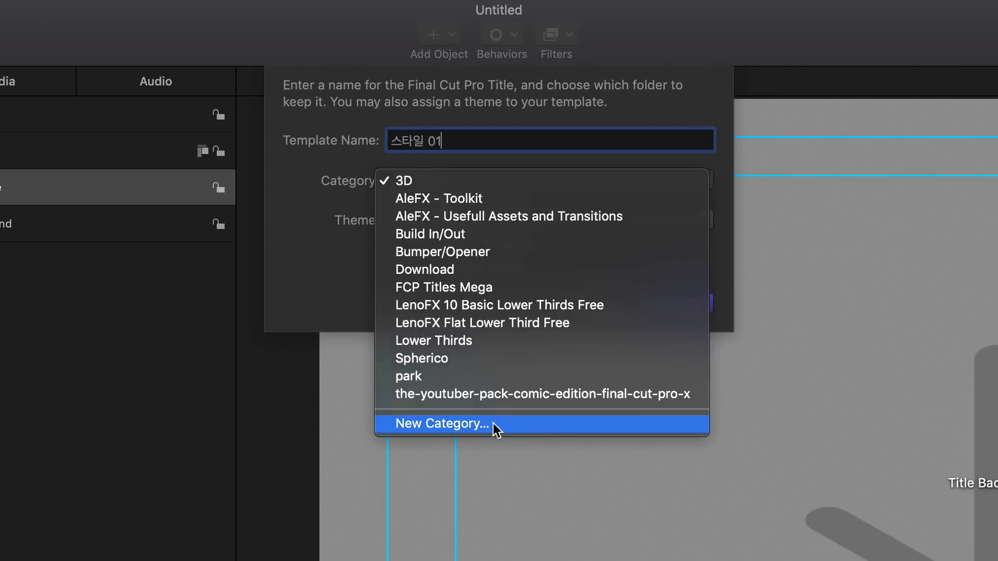
left_click(442, 423)
type("빠르크의 3분강좌")
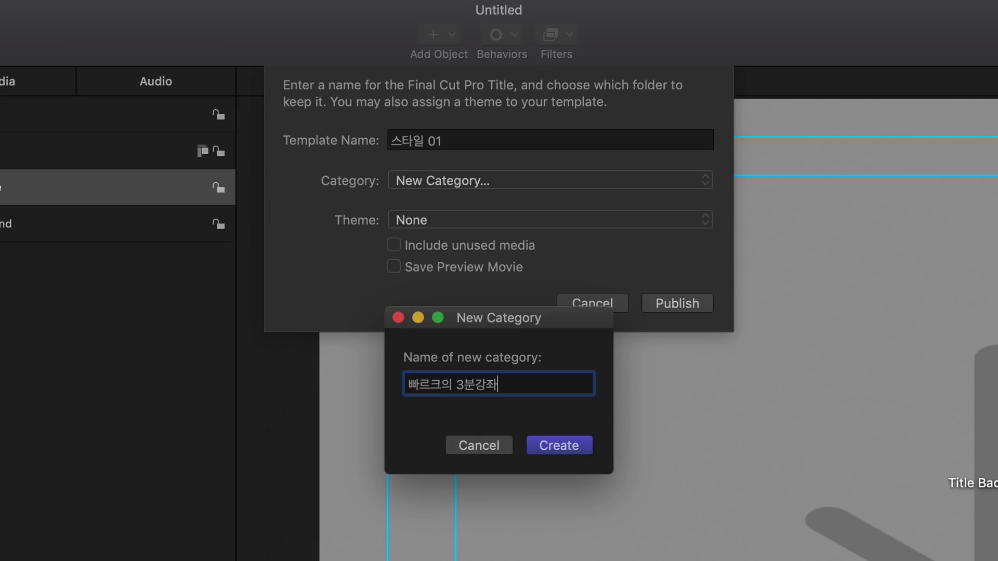
left_click(568, 452)
left_click(664, 307)
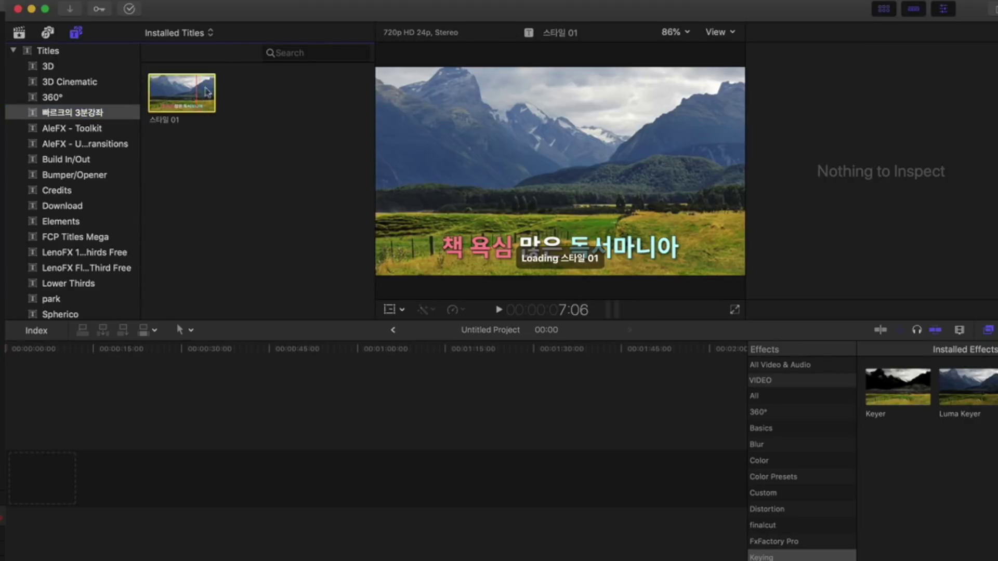
Switch to Final Cut Pro, place the 스타일 01 title at the start of the timeline and replace "책" with "음식" in its text.
left_click_drag(207, 92, 8, 481)
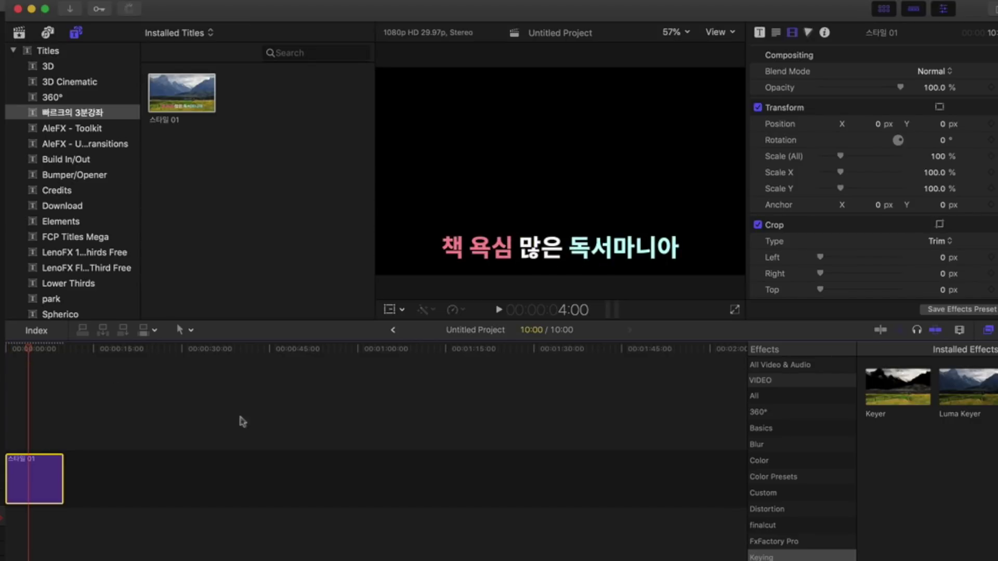
left_click(491, 246)
left_click_drag(777, 93, 749, 89)
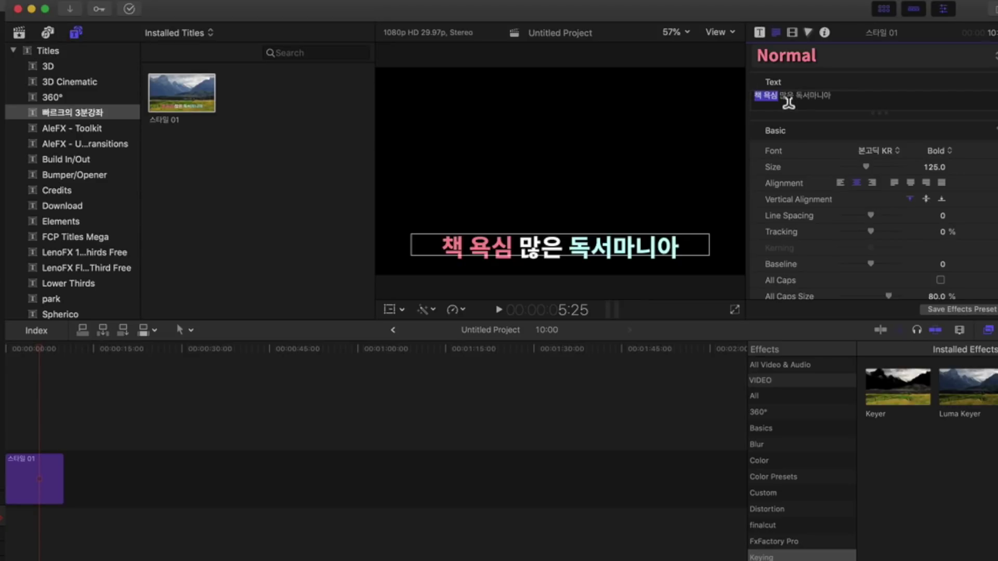
left_click(761, 96)
key("BackSpace")
type("음식")
Change the last word of the timeline title from "독서마니아" to "마식탐마니아".
key("BackSpace")
key("BackSpace")
key("BackSpace")
type("마식탐")
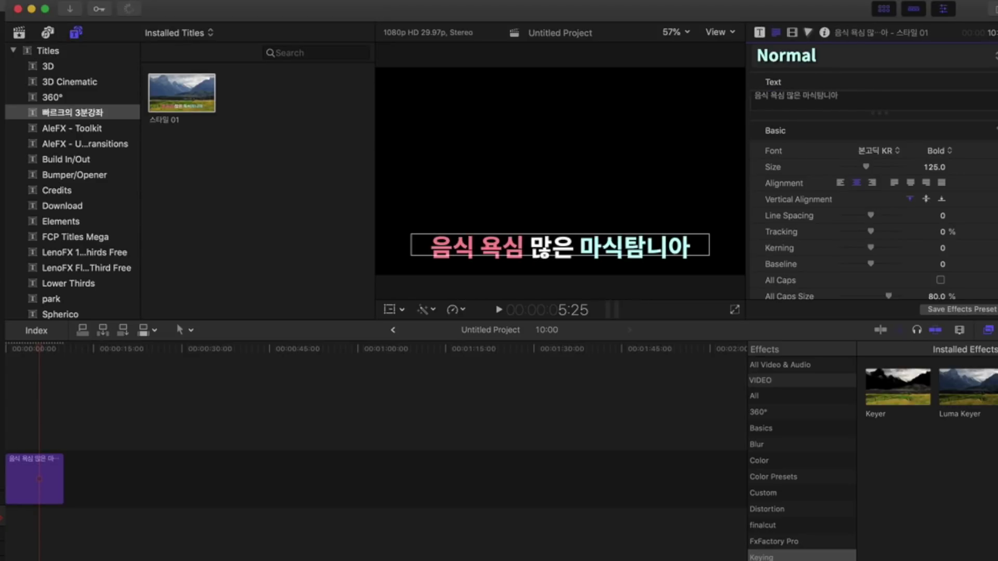
left_click(824, 95)
type("마")
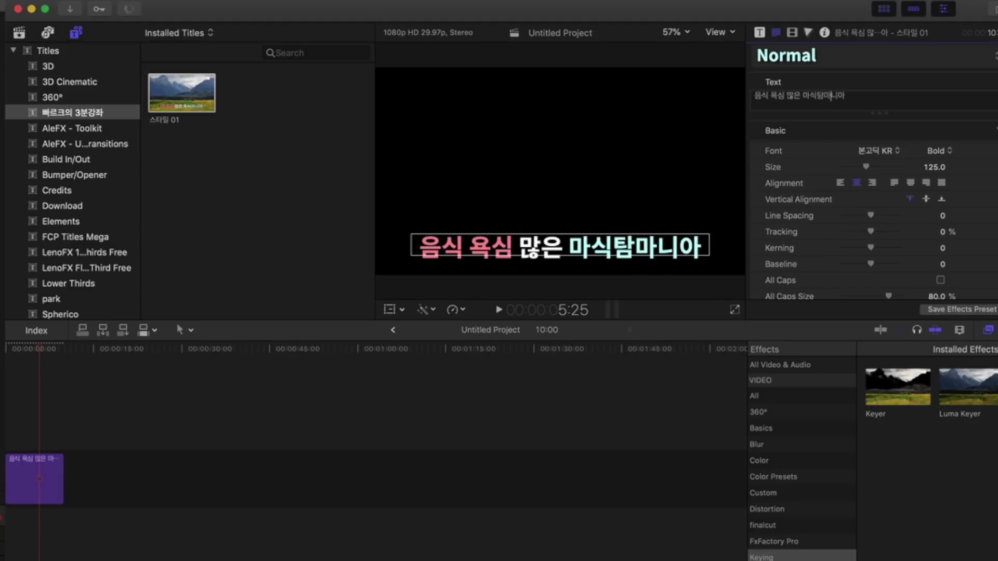
key("BackSpace")
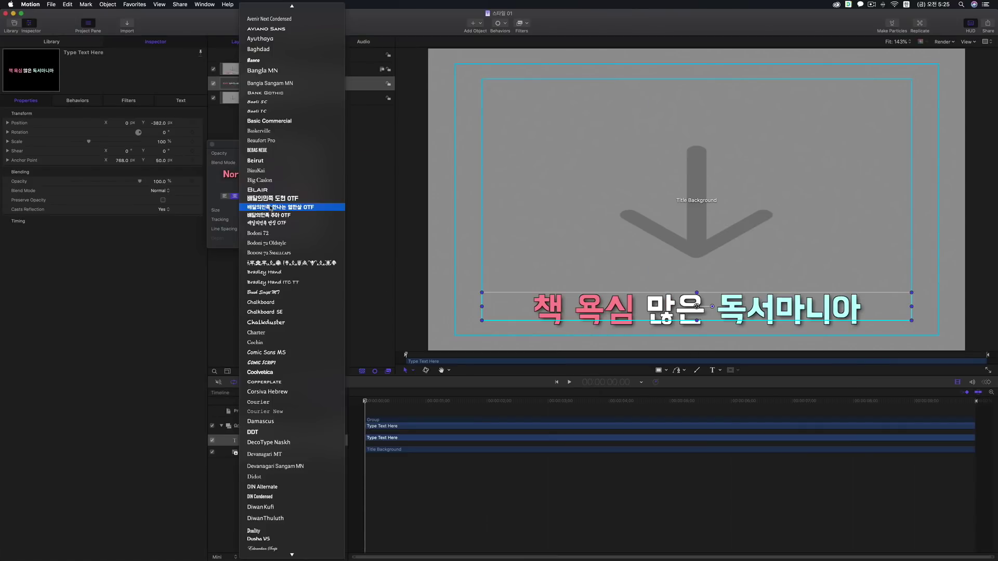
Switch back to Motion and try the title in the 배달의민족 한나는 열한살 OTF font, finally choosing Tmon몬소리OTF.
left_click(272, 207)
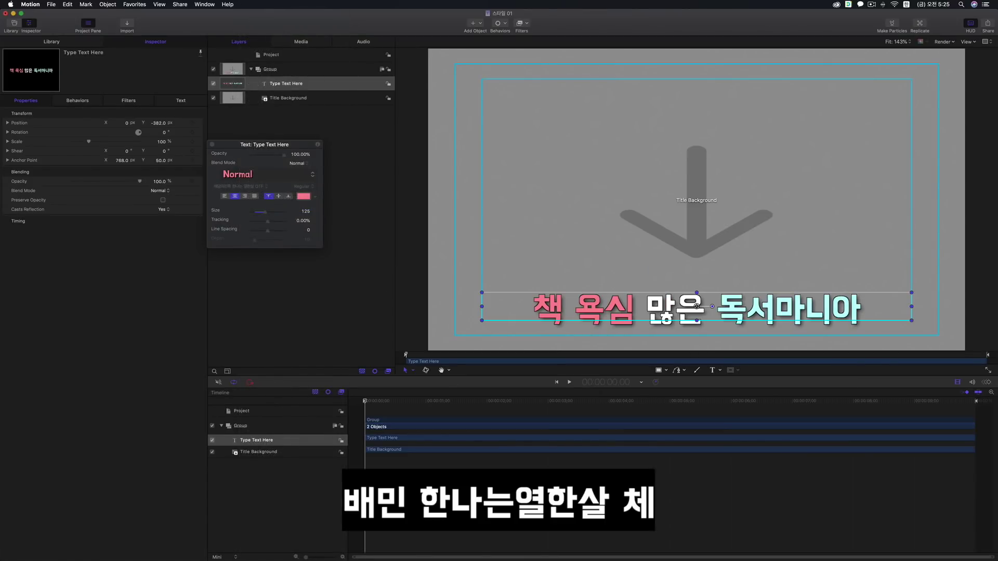
left_click(329, 470)
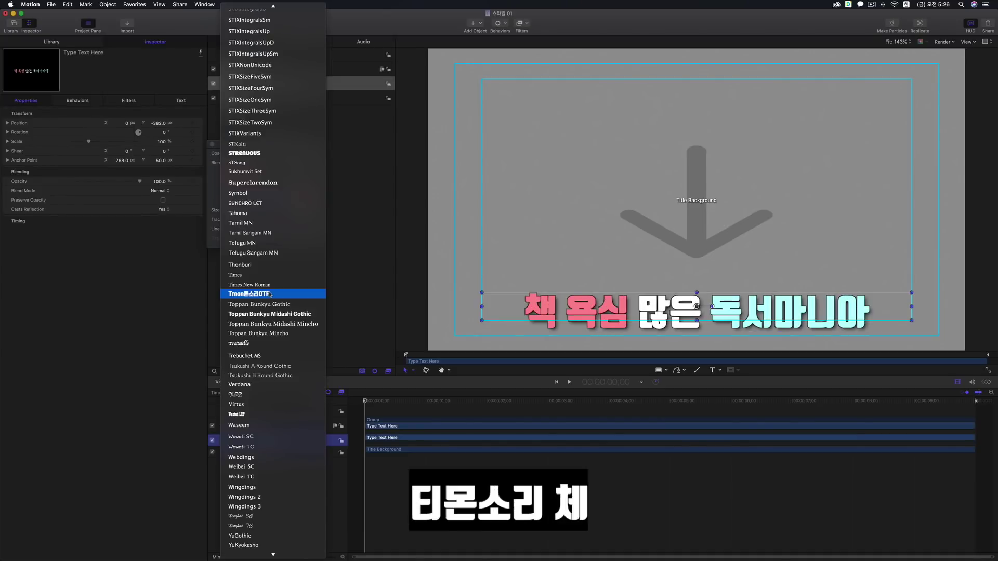
left_click(270, 294)
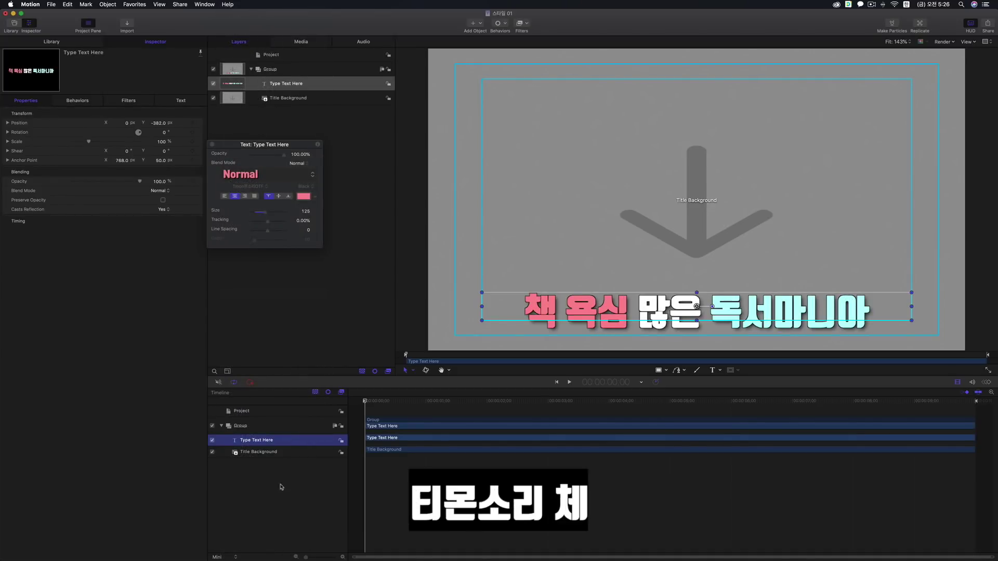
left_click(308, 188)
left_click(308, 188)
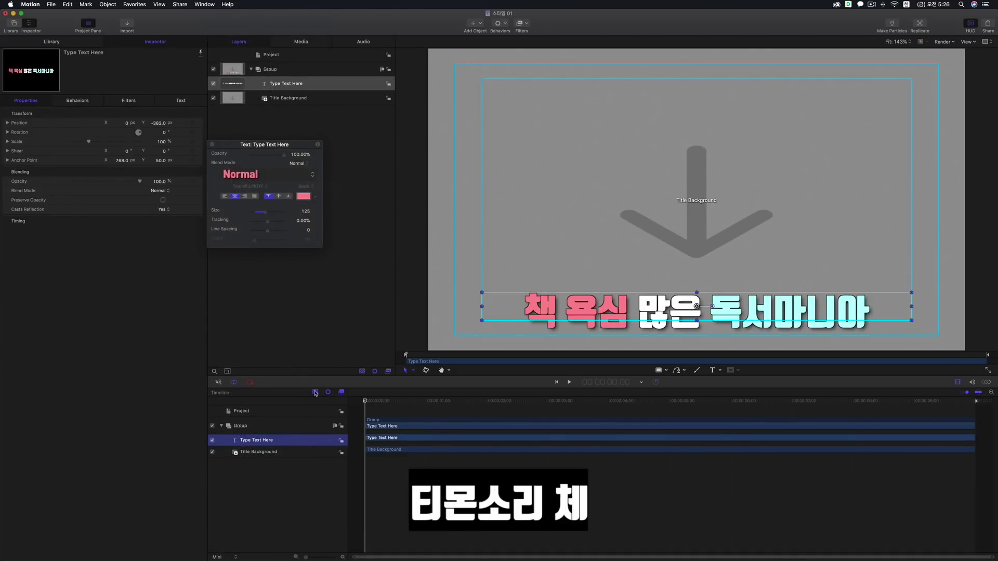